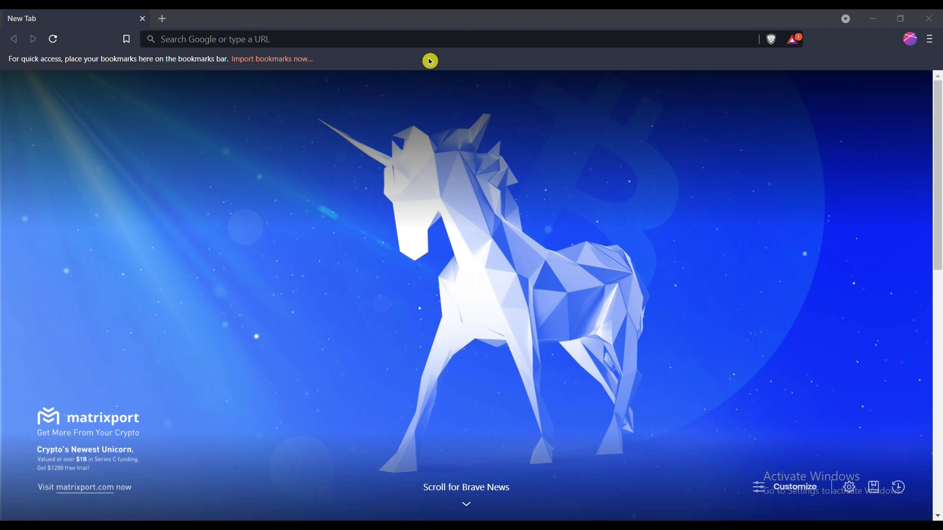
Enter Tinkercad.com in Brave's address bar
{"action": "left_click", "coordinate": [427, 38]}
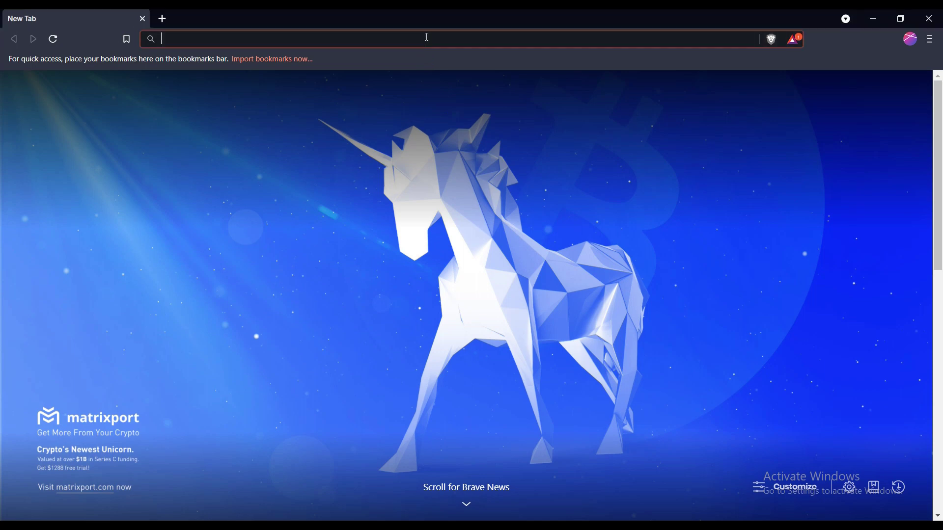
{"action": "type", "text": "Tin"}
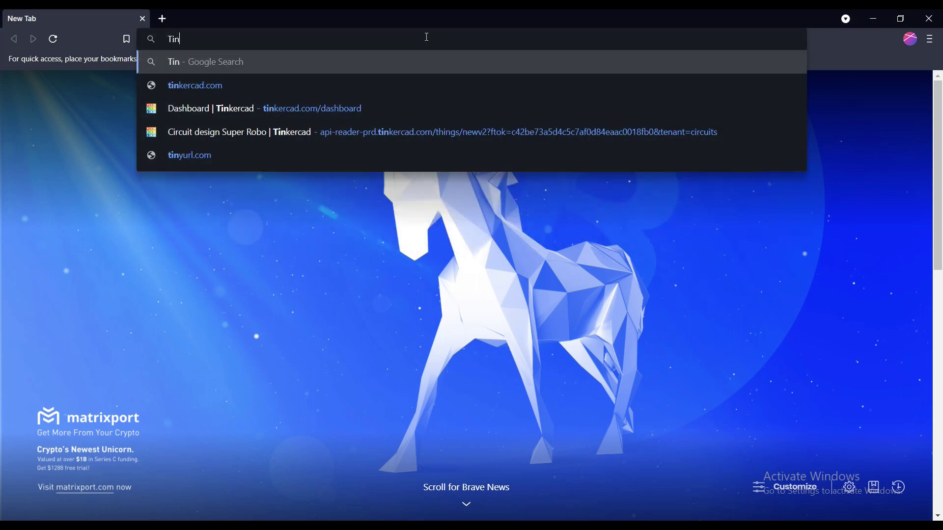
{"action": "type", "text": "kerc"}
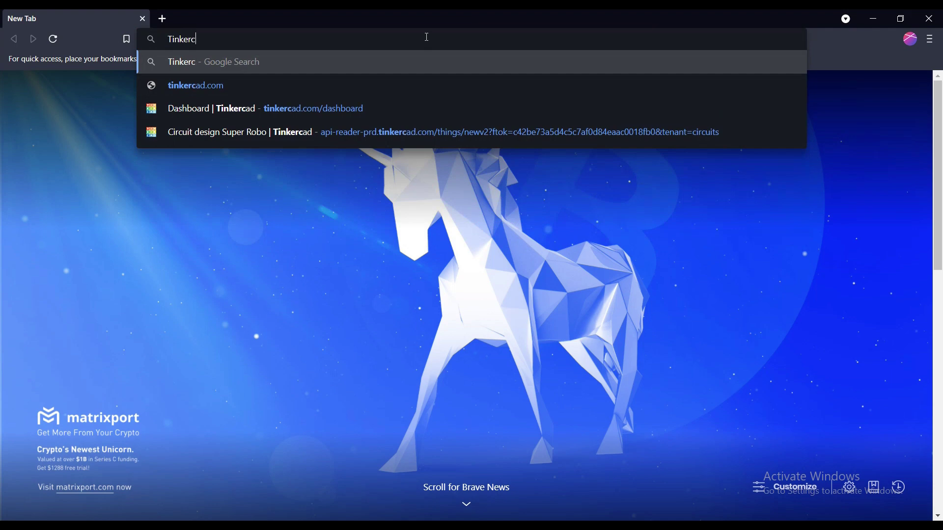
{"action": "type", "text": "ad"}
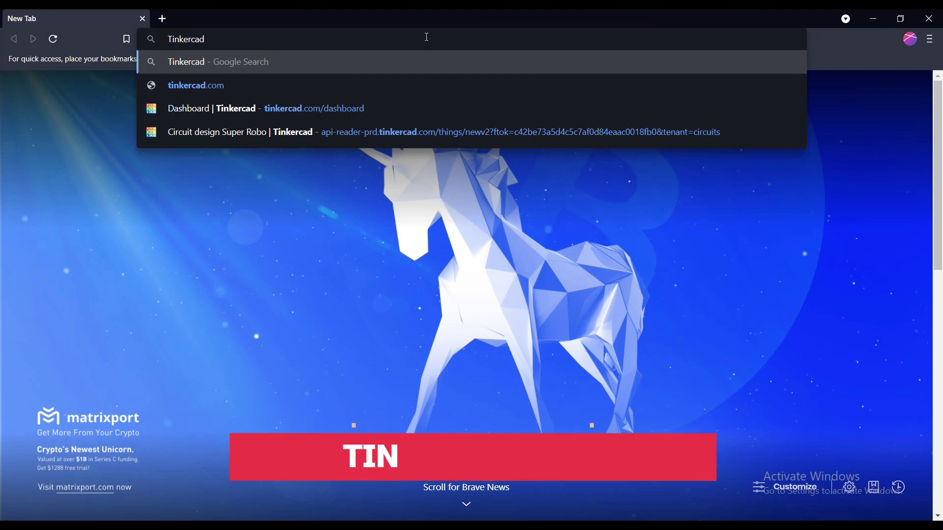
{"action": "type", "text": "."}
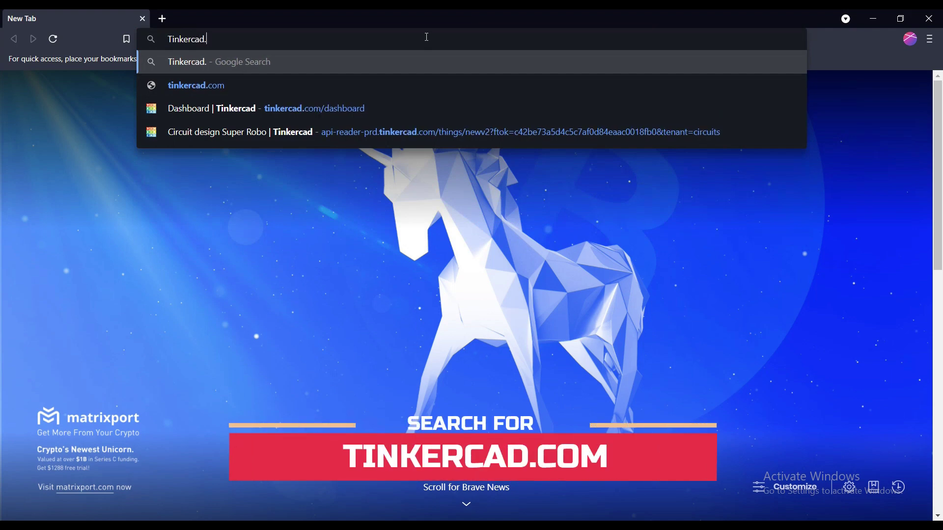
{"action": "type", "text": "com/dashboard"}
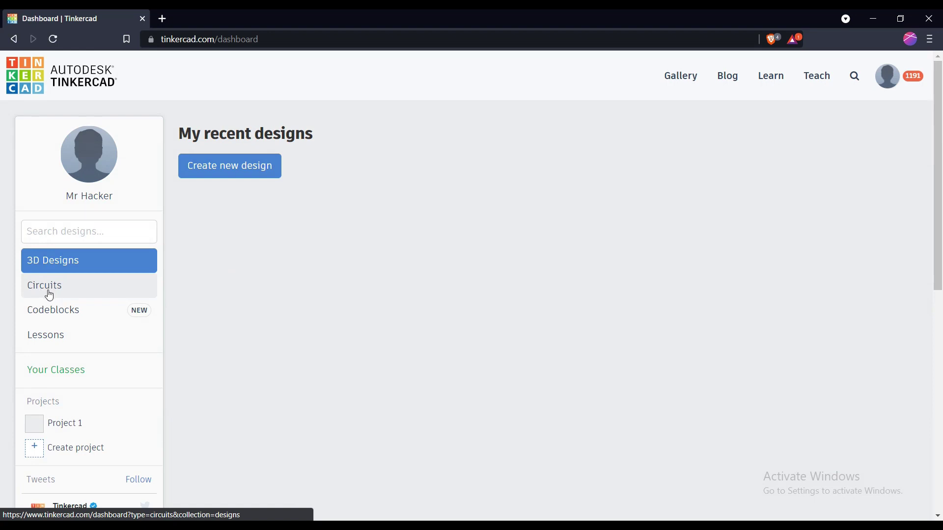
Open the Circuits collection and create a new blank circuit
{"action": "left_click", "coordinate": [43, 294]}
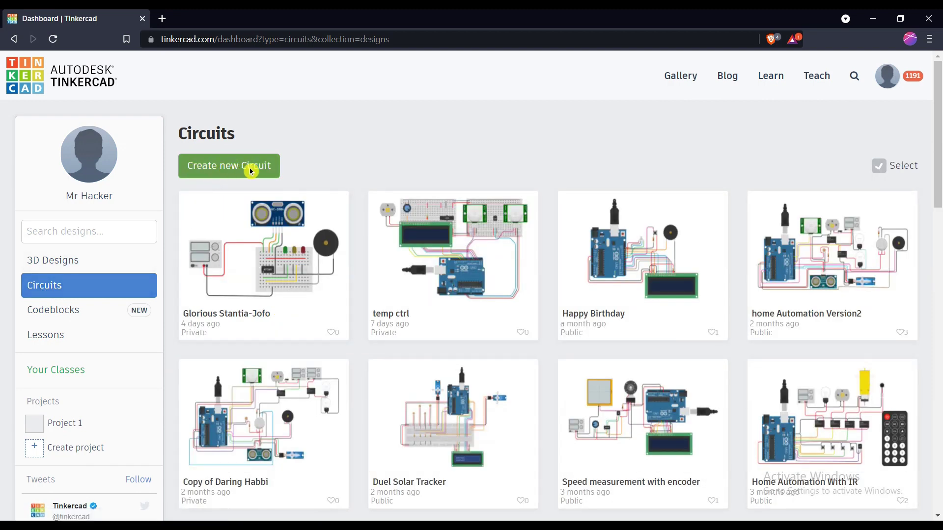
{"action": "left_click", "coordinate": [211, 171]}
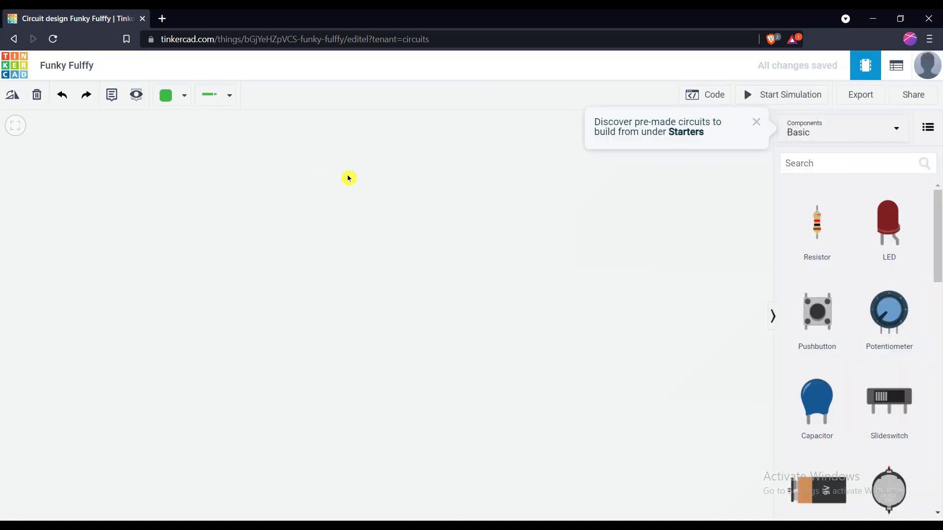
Close the Starters tip and rename the design to 'Attiny With Display'
{"action": "left_click", "coordinate": [754, 124]}
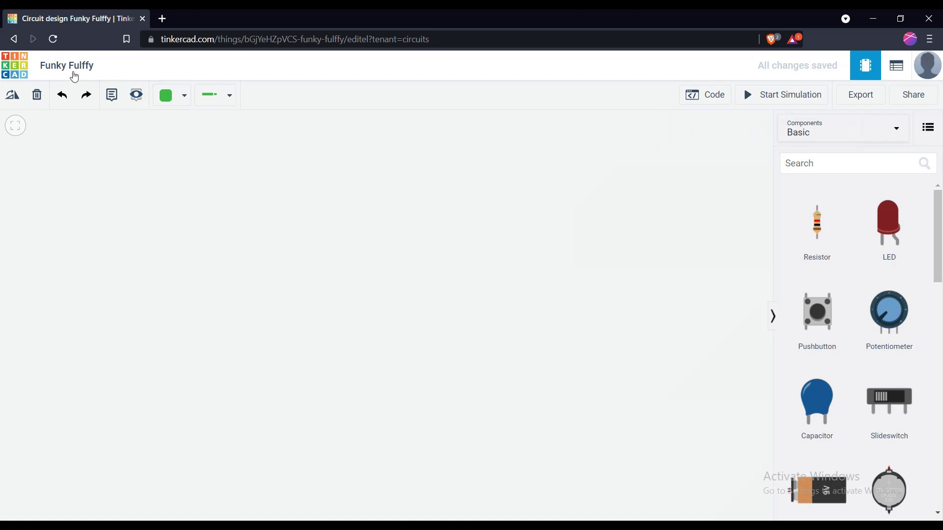
{"action": "left_click", "coordinate": [71, 66]}
{"action": "key", "text": "BackSpace"}
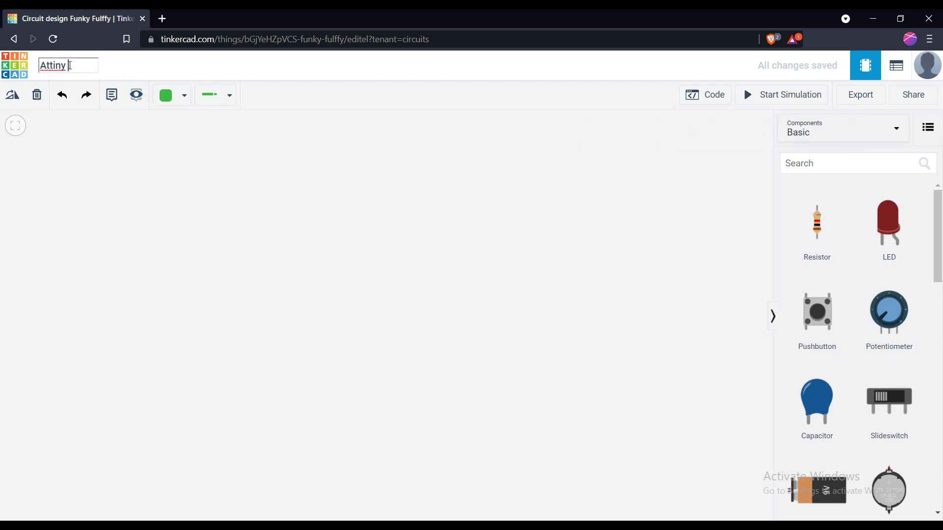
{"action": "type", "text": "Attiny With Display"}
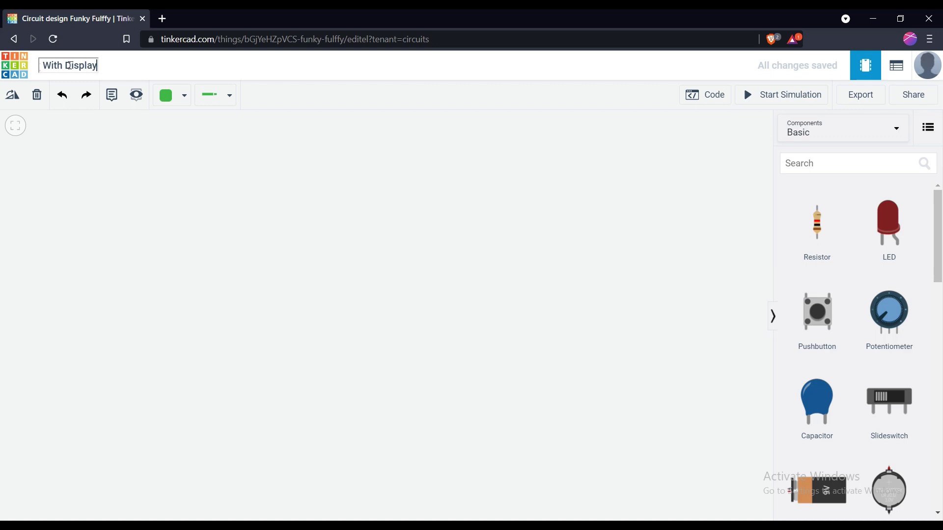
{"action": "key", "text": "Escape"}
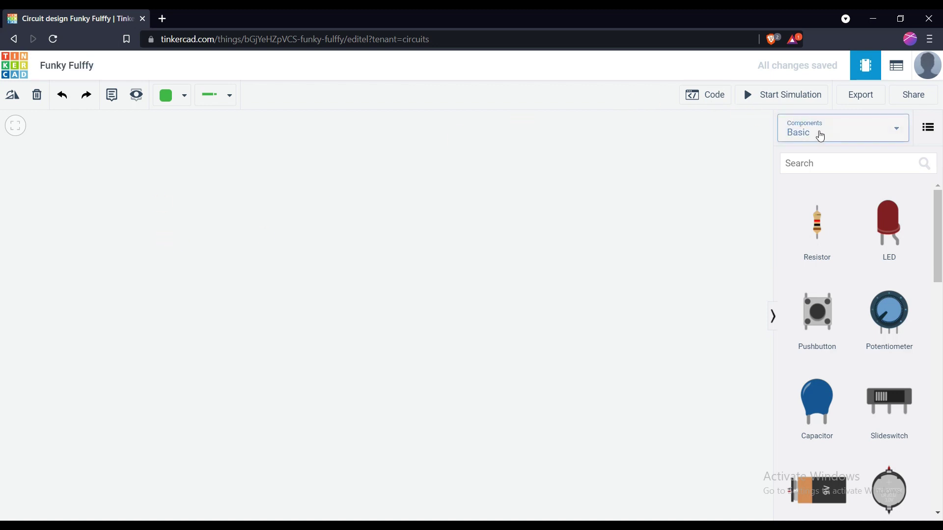
Search all components for 'Attiny' and place an ATtiny chip on the canvas
{"action": "left_click", "coordinate": [819, 133]}
{"action": "left_click", "coordinate": [820, 191]}
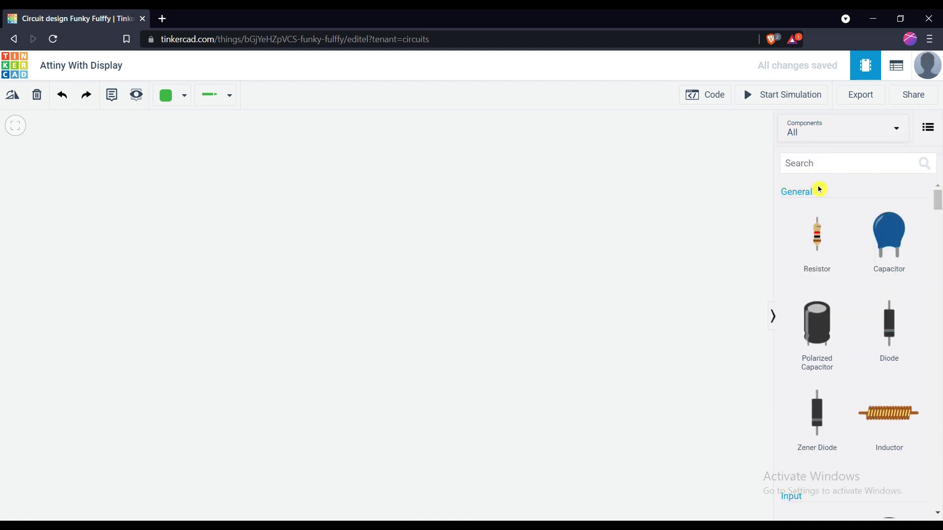
{"action": "left_click", "coordinate": [840, 164]}
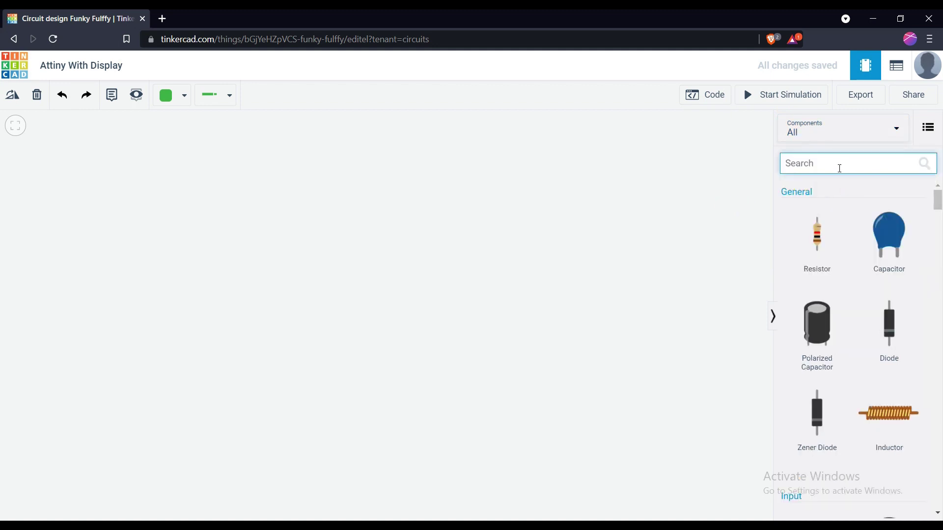
{"action": "type", "text": "Attiny"}
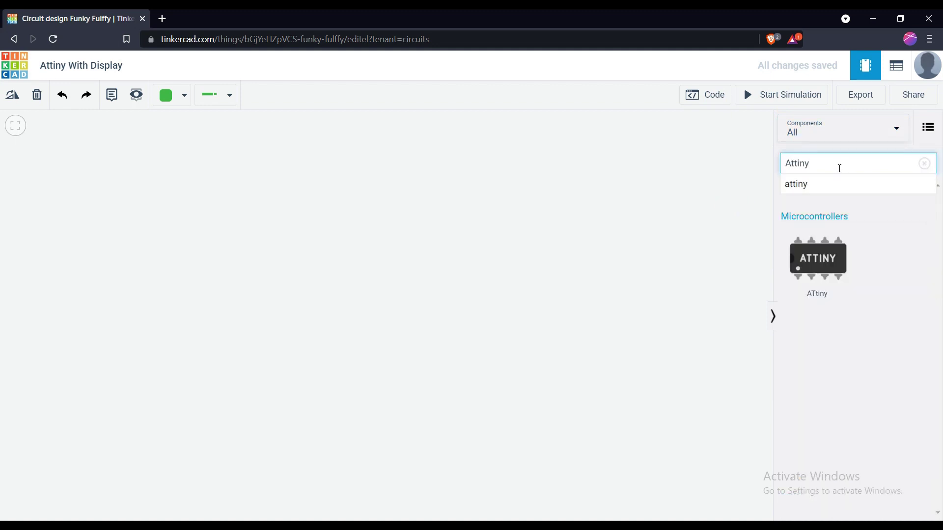
{"action": "left_click", "coordinate": [154, 268]}
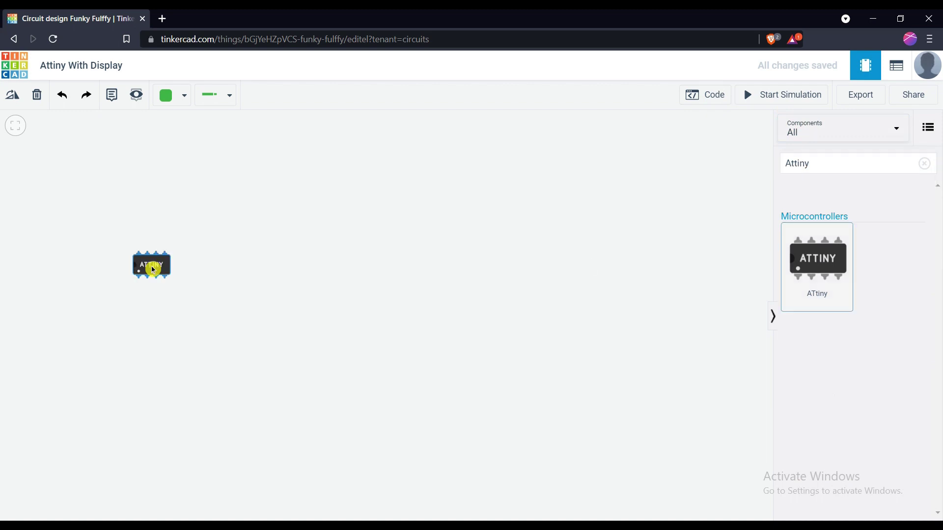
{"action": "left_click_drag", "start_coordinate": [152, 268], "coordinate": [144, 274]}
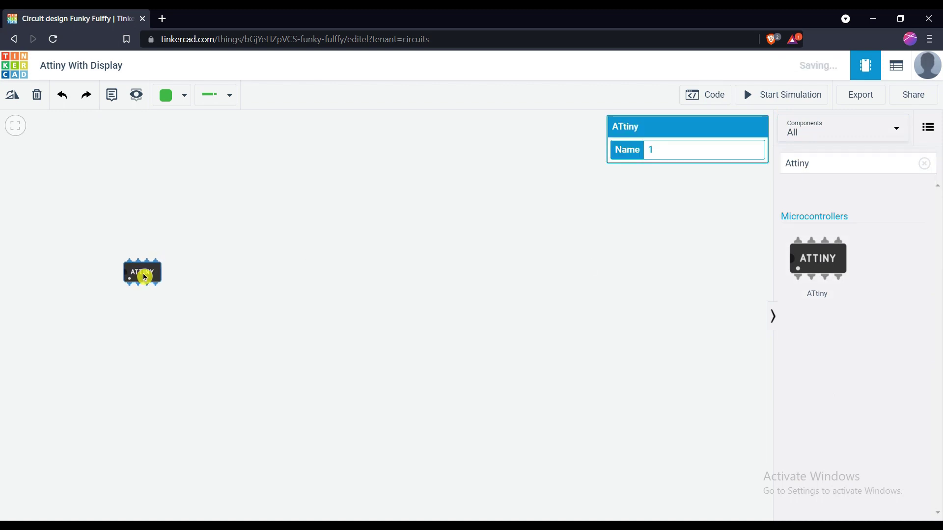
{"action": "left_click", "coordinate": [403, 308]}
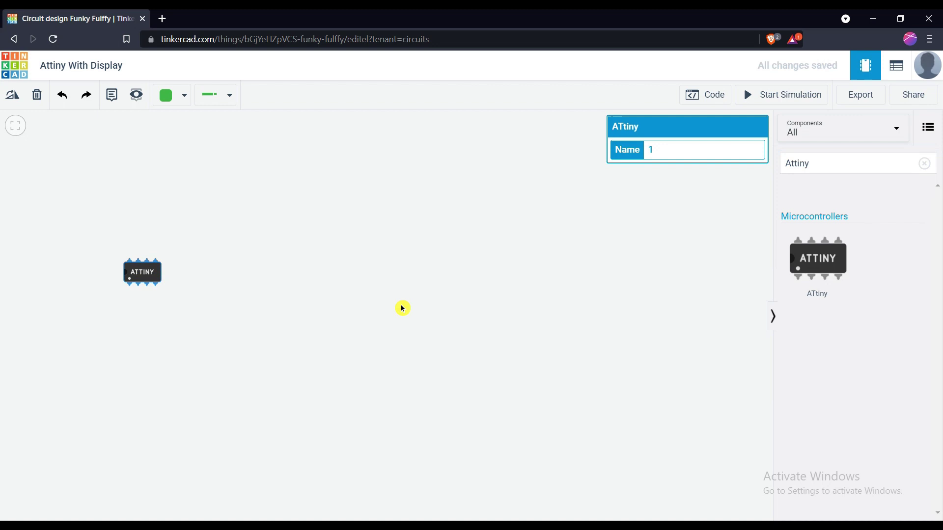
Place a Breadboard Small and seat the ATtiny across its centre channel
{"action": "left_click", "coordinate": [924, 163]}
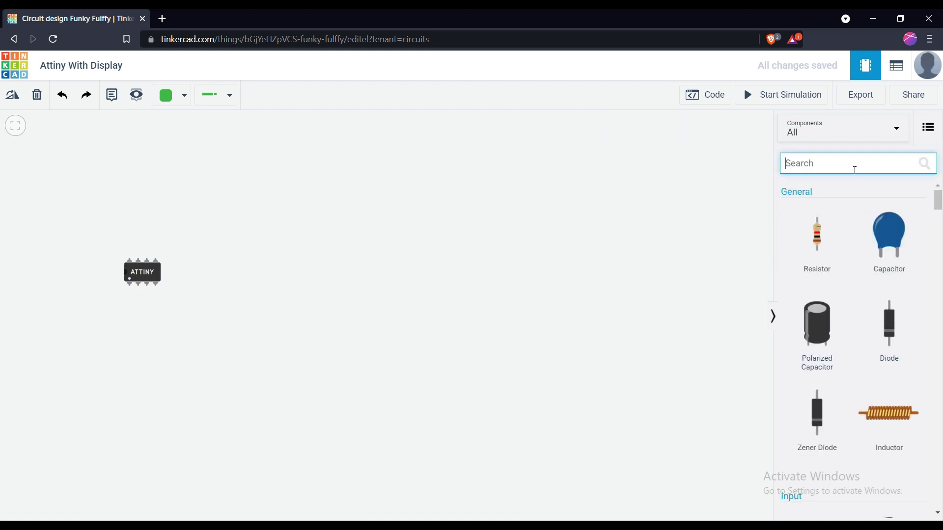
{"action": "type", "text": "Bread"}
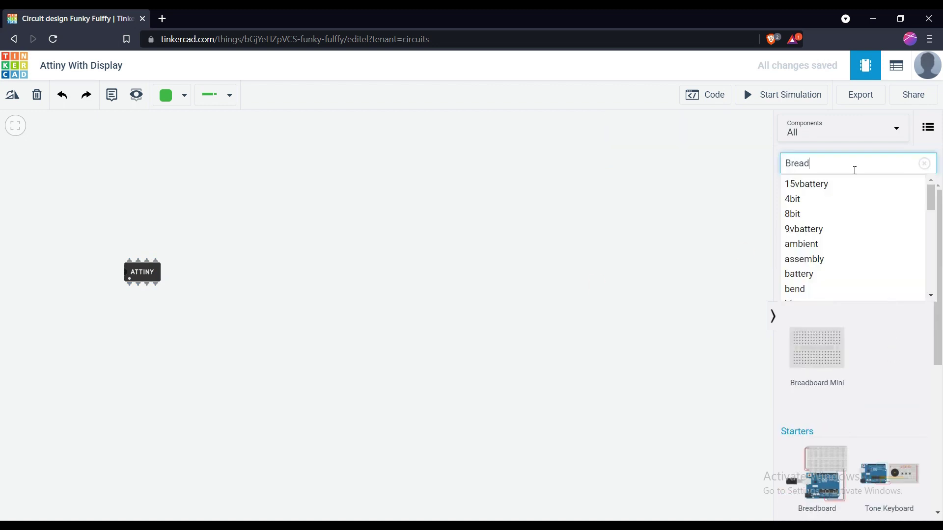
{"action": "type", "text": "board"}
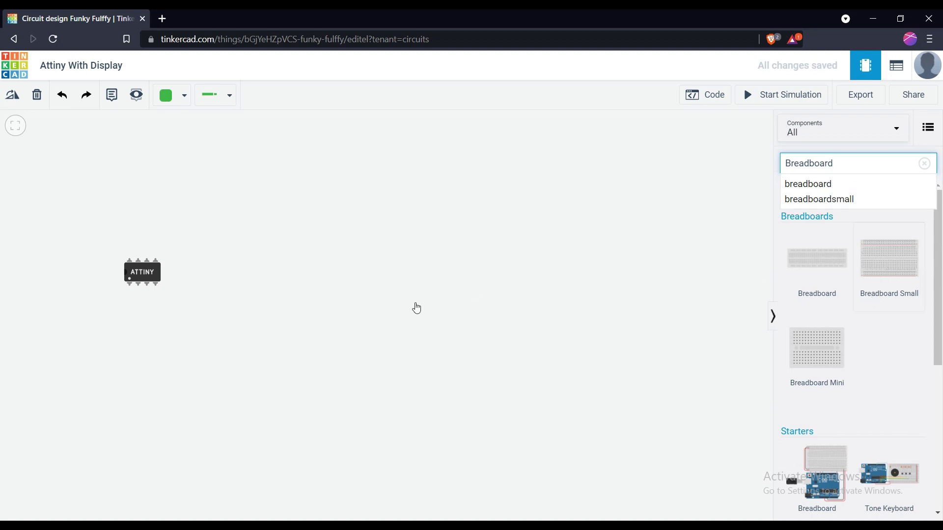
{"action": "left_click", "coordinate": [417, 308]}
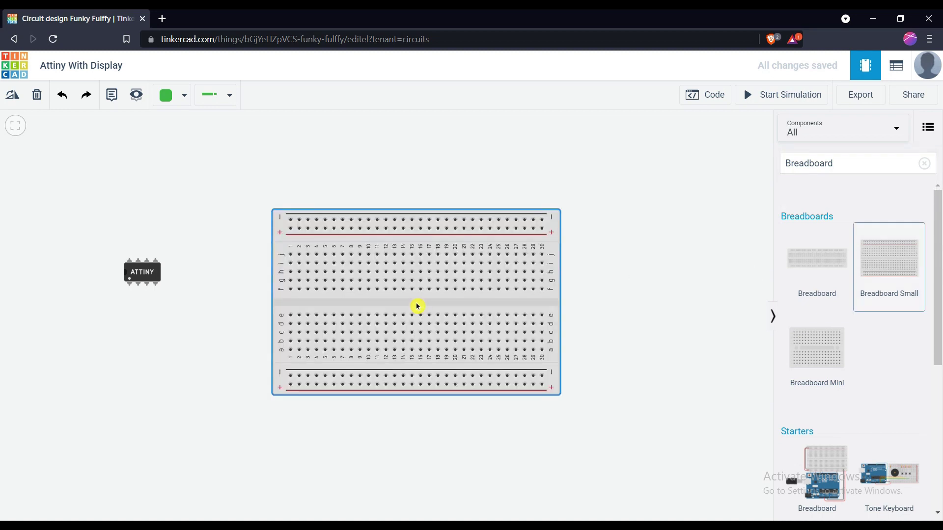
{"action": "left_click_drag", "start_coordinate": [417, 294], "coordinate": [417, 275]}
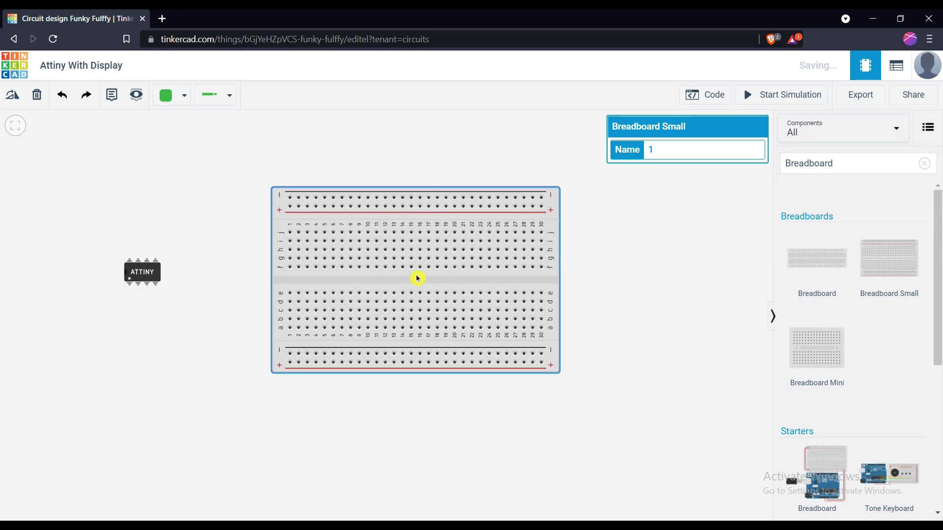
{"action": "left_click_drag", "start_coordinate": [142, 280], "coordinate": [414, 287]}
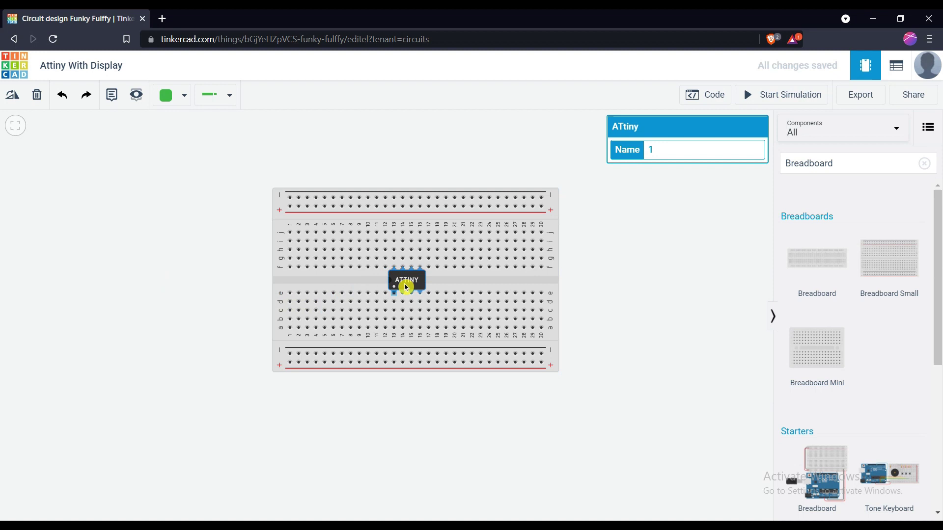
{"action": "left_click", "coordinate": [403, 418]}
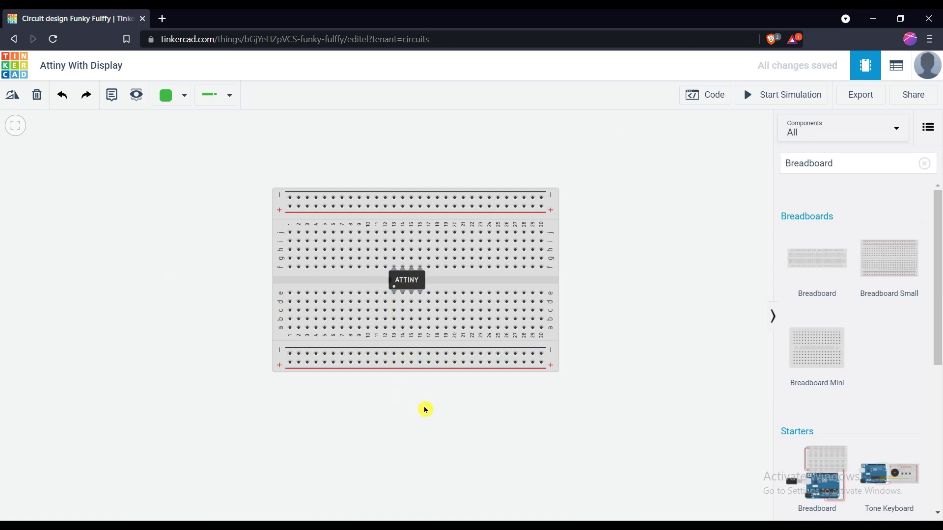
Search 'Display' and place an LCD 16 x 2 below the breadboard
{"action": "left_click", "coordinate": [924, 164]}
{"action": "left_click", "coordinate": [863, 173]}
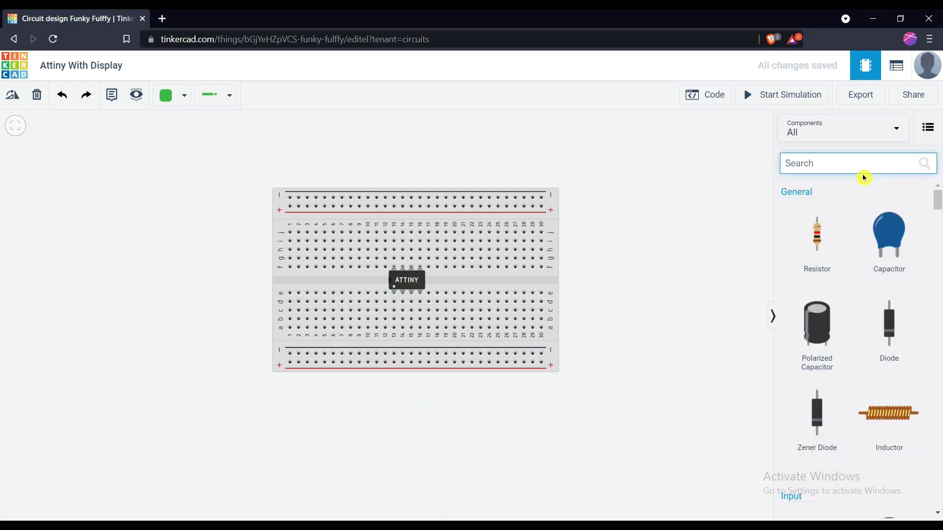
{"action": "type", "text": "Display"}
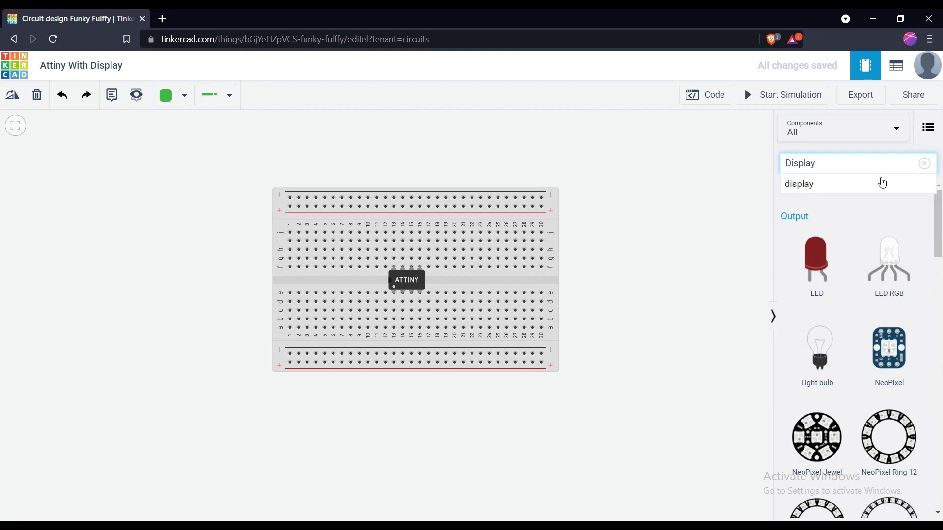
{"action": "scroll", "coordinate": [857, 249], "scroll_direction": "down", "scroll_amount": 6}
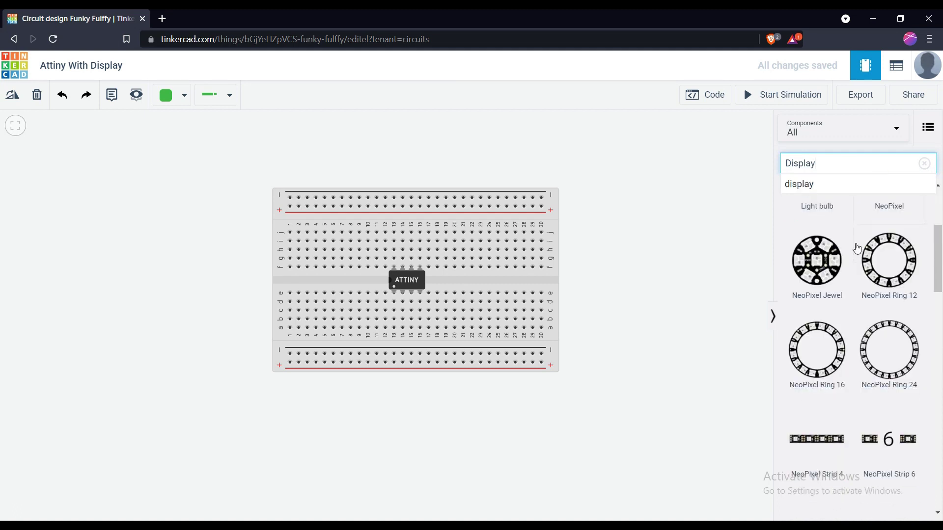
{"action": "scroll", "coordinate": [857, 249], "scroll_direction": "down", "scroll_amount": 5}
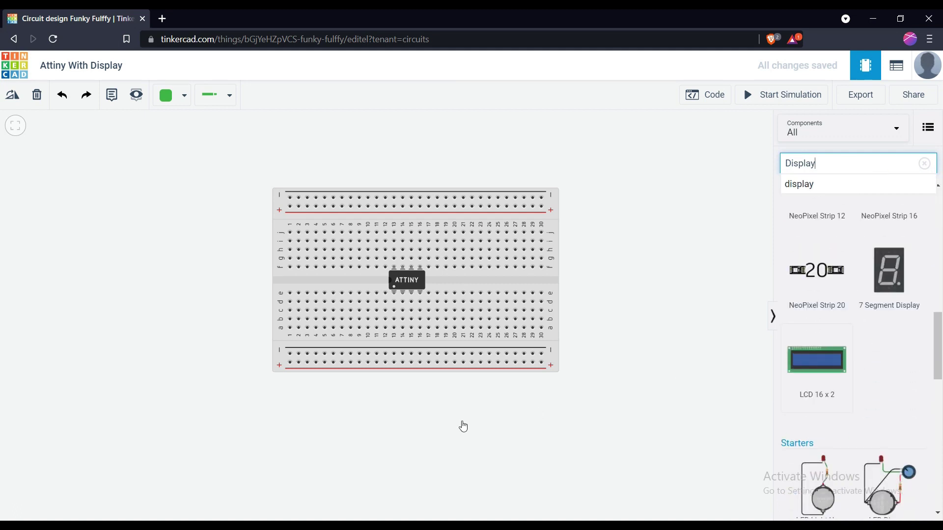
{"action": "left_click_drag", "start_coordinate": [463, 426], "coordinate": [428, 493]}
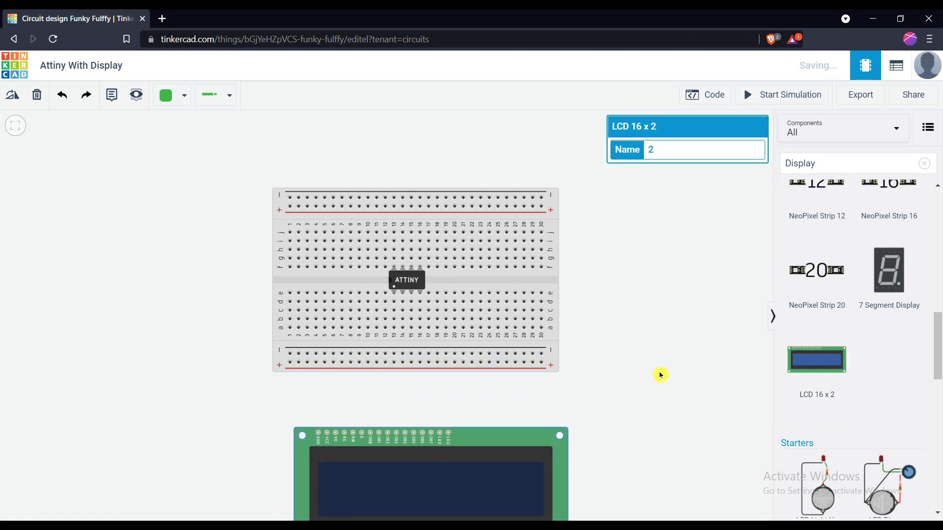
{"action": "left_click_drag", "start_coordinate": [661, 375], "coordinate": [668, 314]}
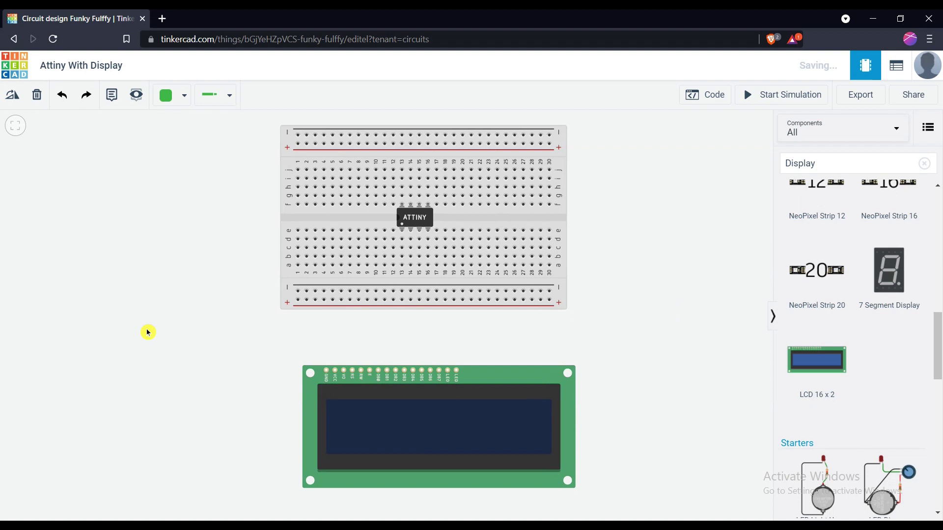
Search 'Power supply' and place a Power Supply left of the breadboard
{"action": "left_click", "coordinate": [925, 165]}
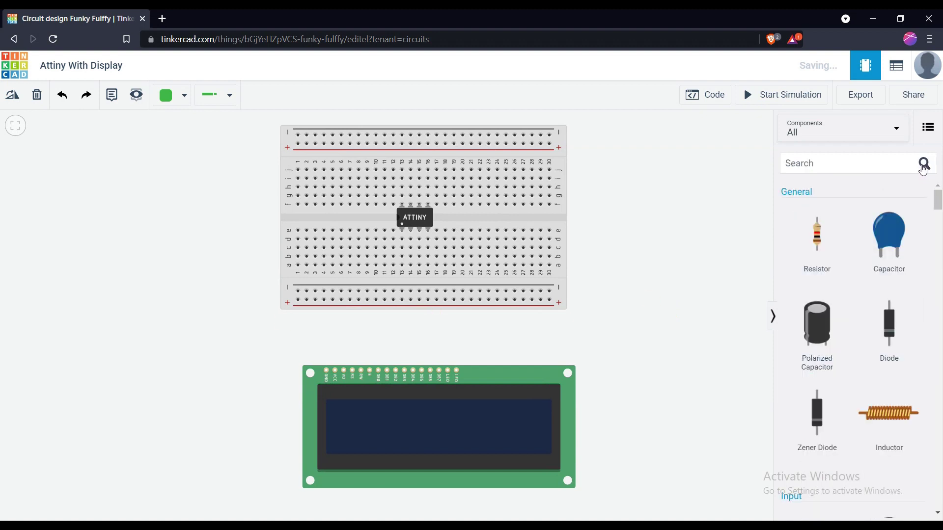
{"action": "left_click", "coordinate": [801, 164]}
{"action": "type", "text": "P"}
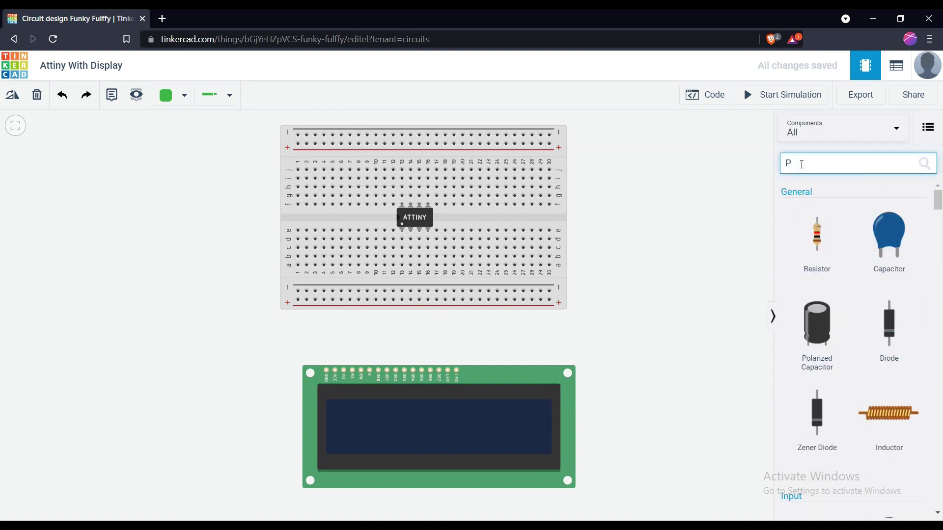
{"action": "type", "text": "ower supply"}
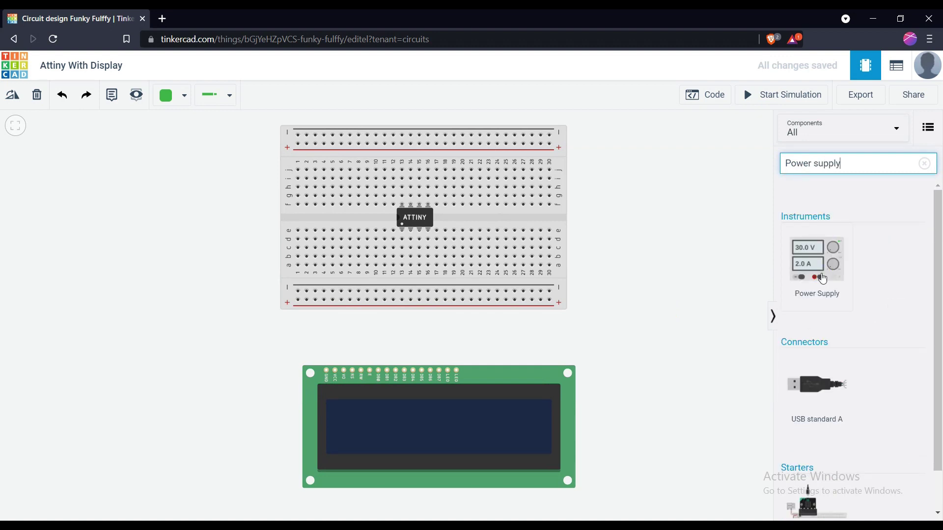
{"action": "left_click_drag", "start_coordinate": [817, 260], "coordinate": [143, 251]}
{"action": "left_click", "coordinate": [140, 293]}
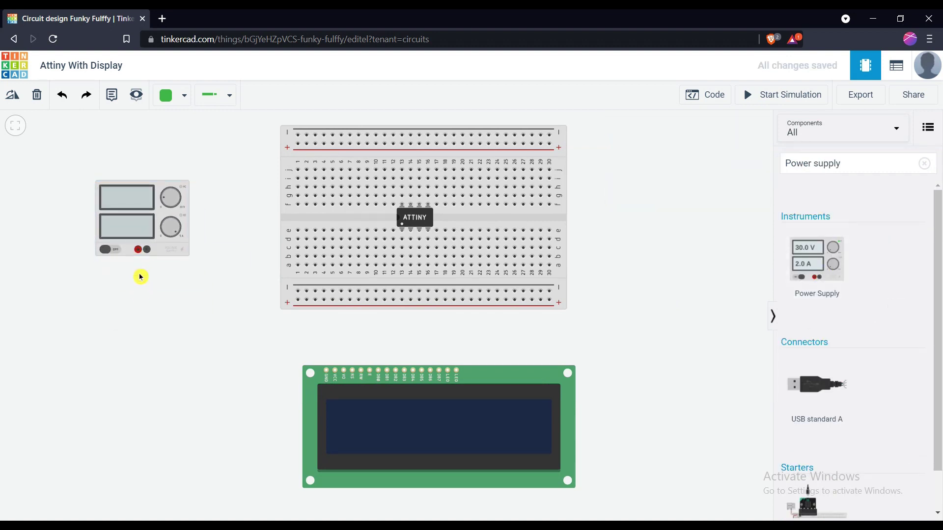
Wire the supply's positive terminal to the bottom positive rail with a red wire
{"action": "left_click", "coordinate": [138, 250]}
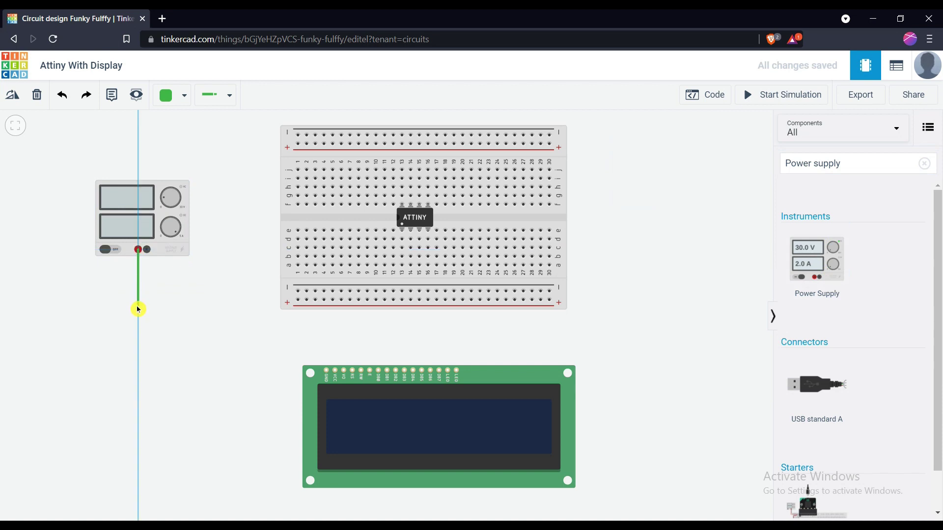
{"action": "left_click", "coordinate": [138, 300]}
{"action": "left_click", "coordinate": [298, 300]}
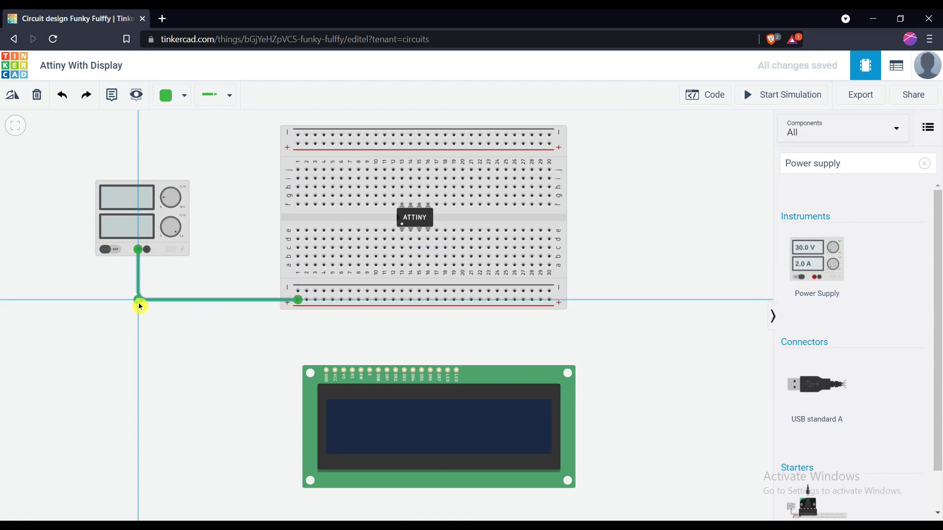
{"action": "left_click", "coordinate": [172, 95]}
{"action": "left_click", "coordinate": [195, 153]}
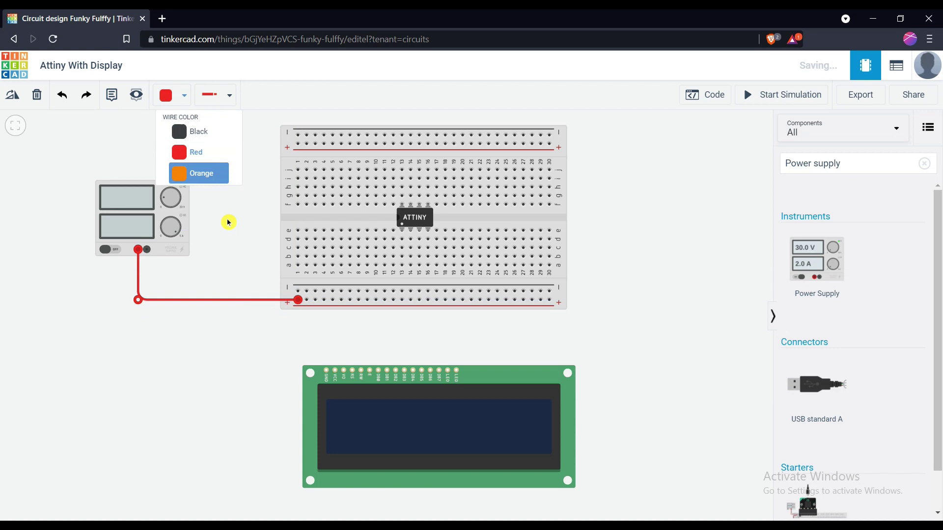
{"action": "left_click", "coordinate": [228, 223]}
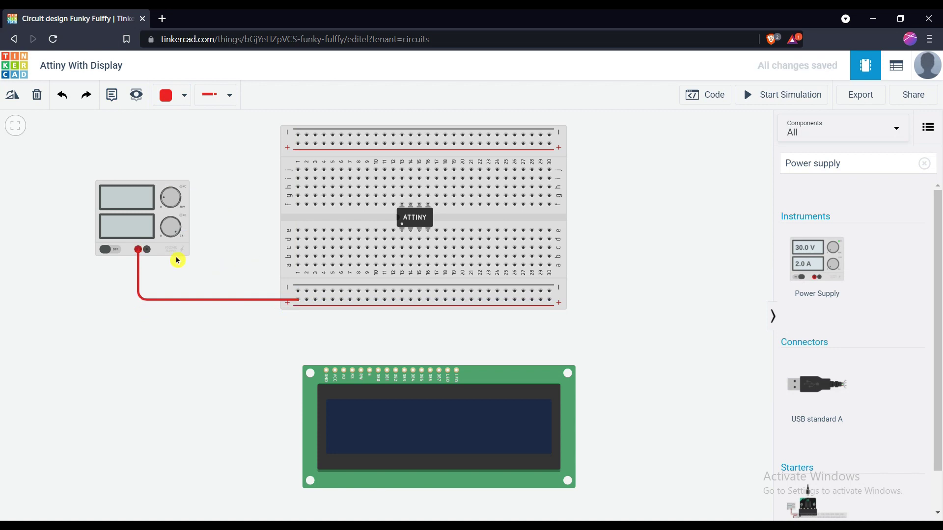
Wire the supply's negative terminal to the bottom negative rail with a black wire
{"action": "left_click", "coordinate": [147, 249]}
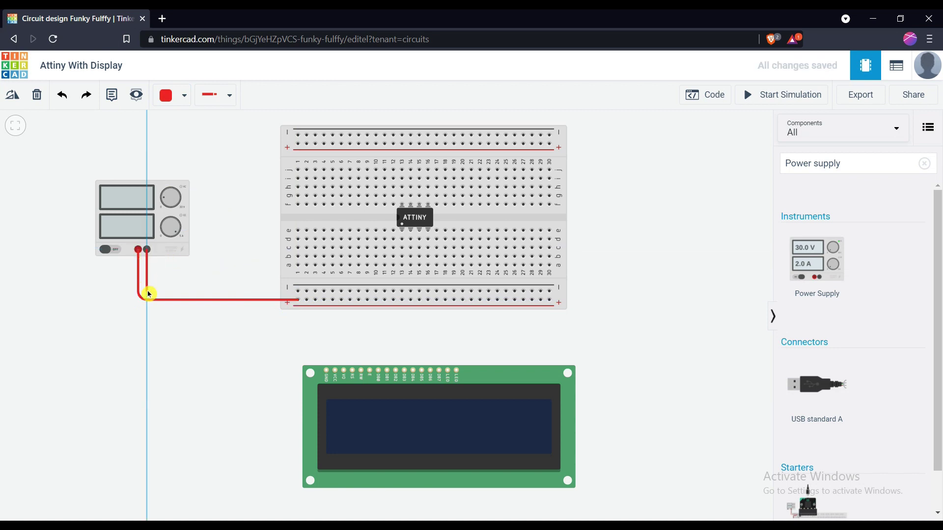
{"action": "left_click", "coordinate": [147, 291]}
{"action": "left_click", "coordinate": [298, 292]}
{"action": "left_click", "coordinate": [177, 95]}
{"action": "left_click", "coordinate": [192, 131]}
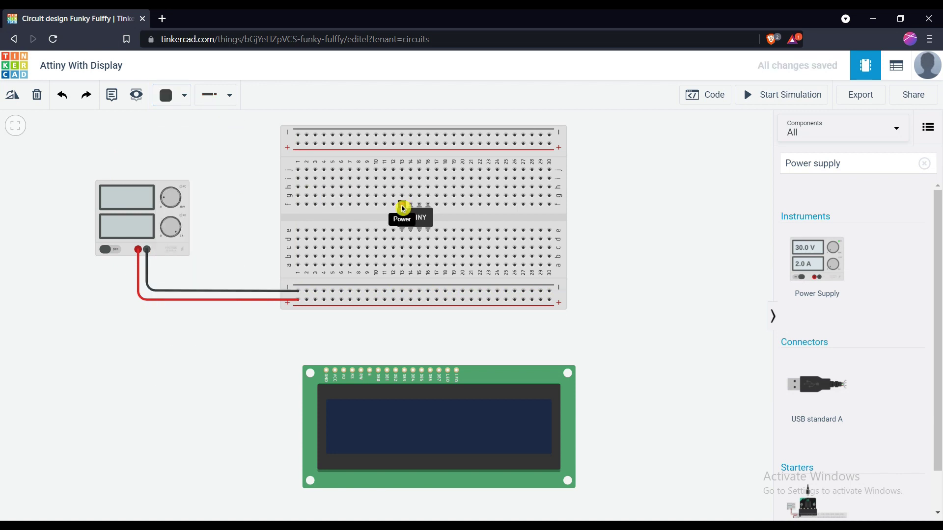
Add a red j13–j12 jumper and run a wire from column 12 to the bottom positive rail
{"action": "left_click", "coordinate": [402, 171]}
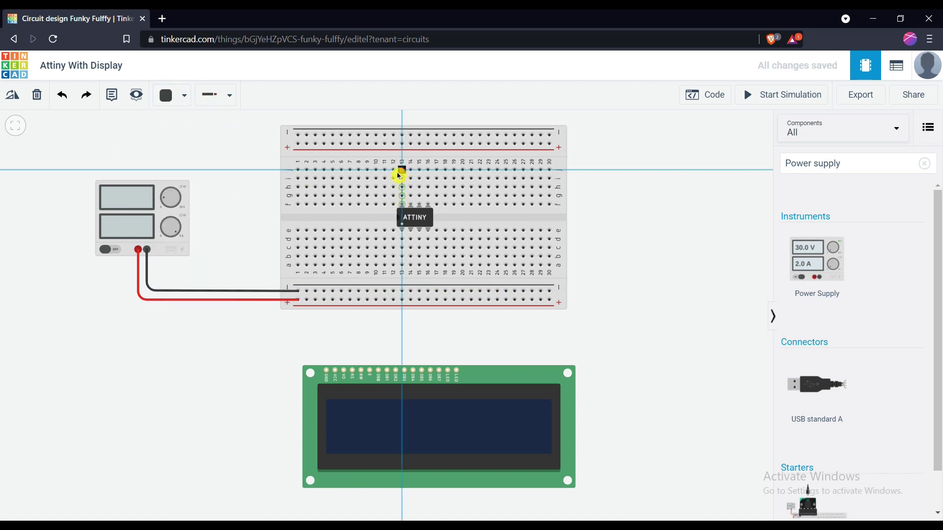
{"action": "left_click", "coordinate": [393, 170]}
{"action": "left_click", "coordinate": [174, 97]}
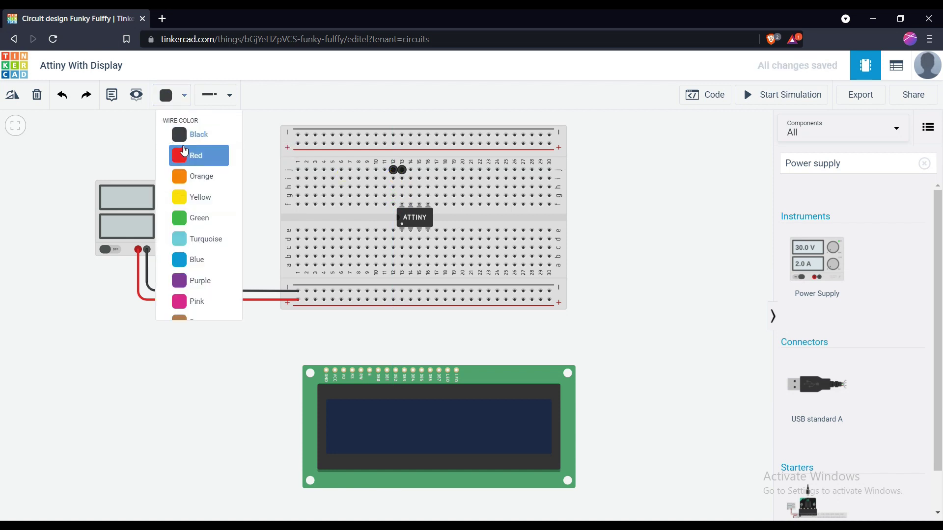
{"action": "left_click", "coordinate": [186, 154]}
{"action": "left_click", "coordinate": [394, 205]}
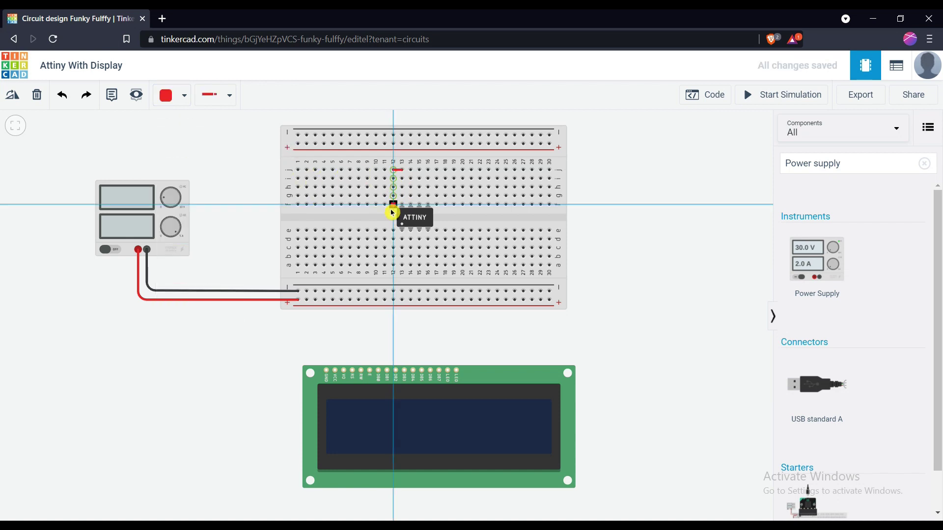
{"action": "left_click", "coordinate": [393, 233]}
{"action": "left_click_drag", "start_coordinate": [394, 233], "coordinate": [391, 298]}
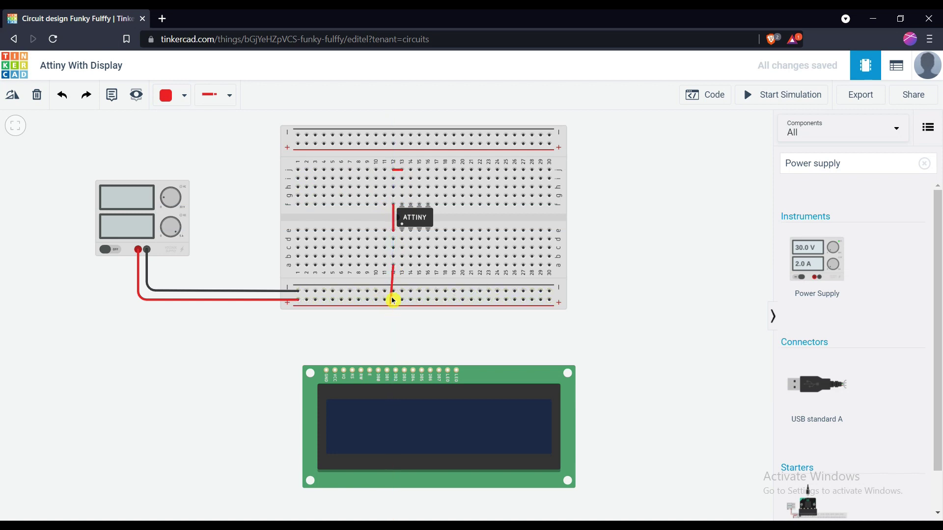
{"action": "left_click", "coordinate": [393, 303]}
Connect hole a16 to the bottom negative rail with a black wire
{"action": "left_click", "coordinate": [428, 266]}
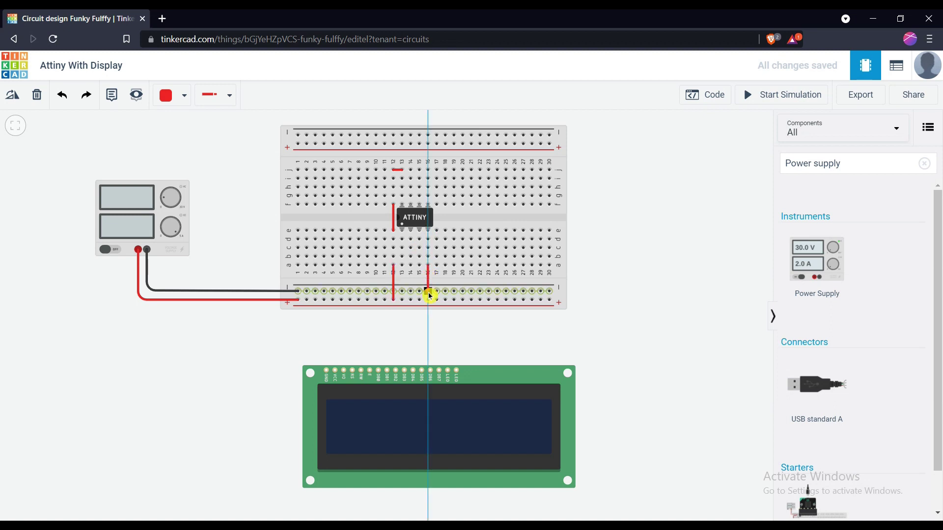
{"action": "left_click", "coordinate": [428, 292]}
{"action": "left_click", "coordinate": [166, 96]}
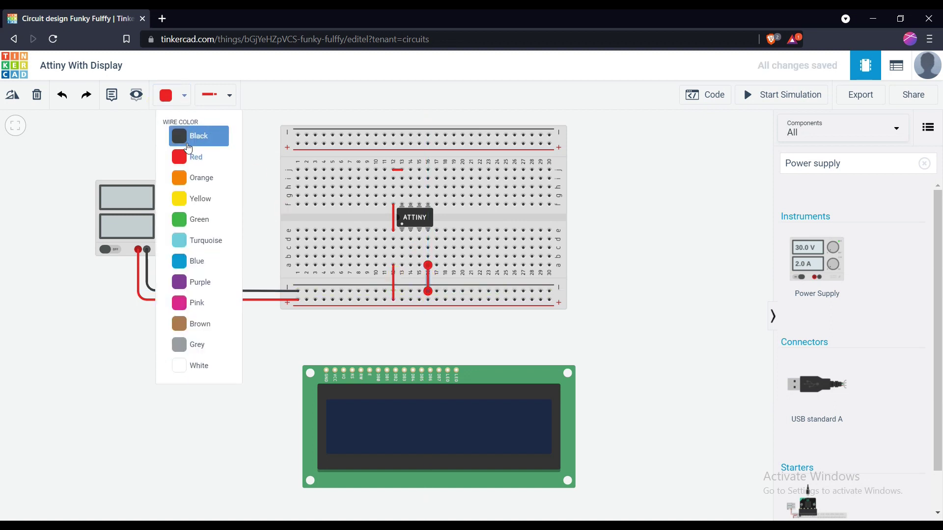
{"action": "left_click", "coordinate": [185, 132]}
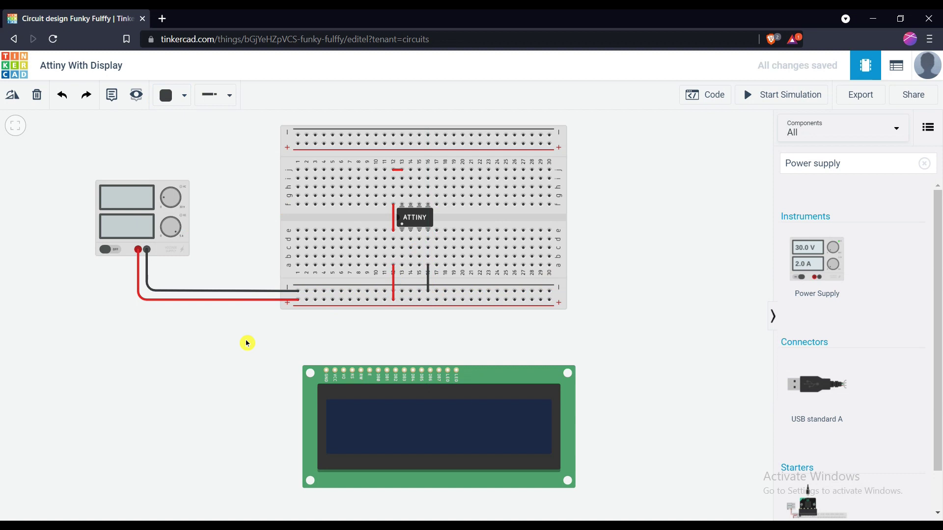
Wire the LCD's GND pin to the negative rail and its VCC pin to the positive rail, making VCC red
{"action": "left_click", "coordinate": [325, 374]}
{"action": "left_click", "coordinate": [327, 294]}
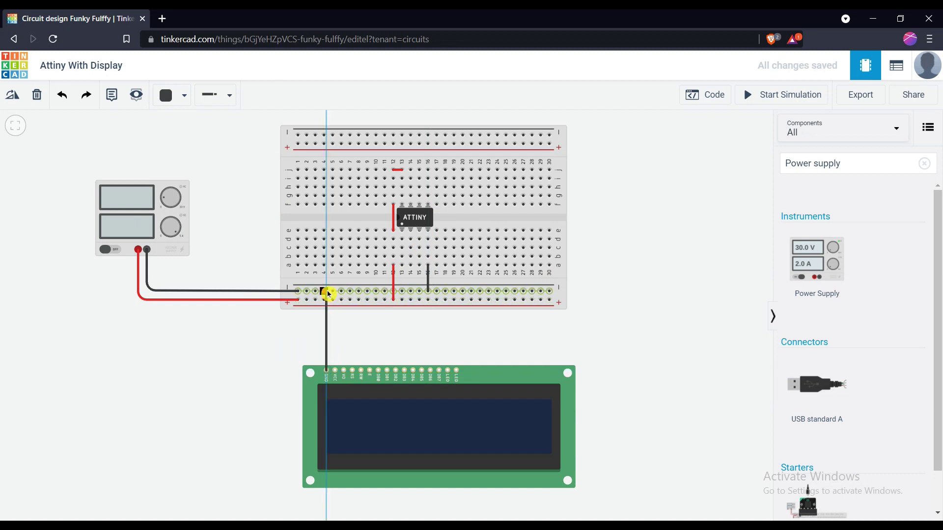
{"action": "left_click", "coordinate": [333, 370]}
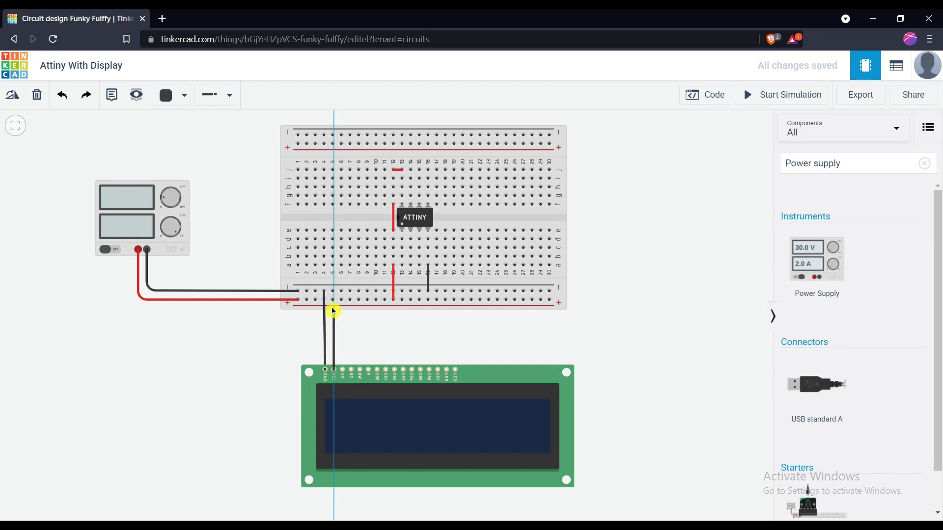
{"action": "left_click", "coordinate": [332, 300]}
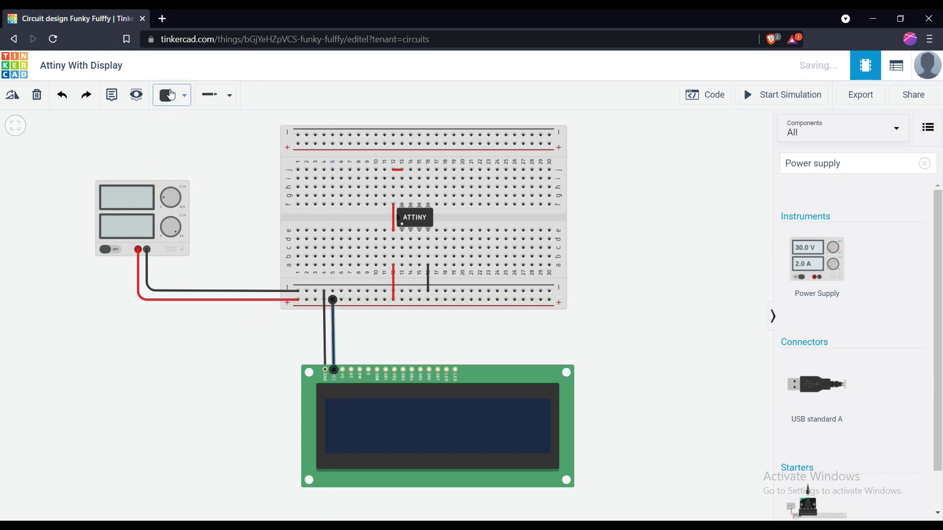
{"action": "left_click", "coordinate": [172, 95]}
{"action": "left_click", "coordinate": [195, 153]}
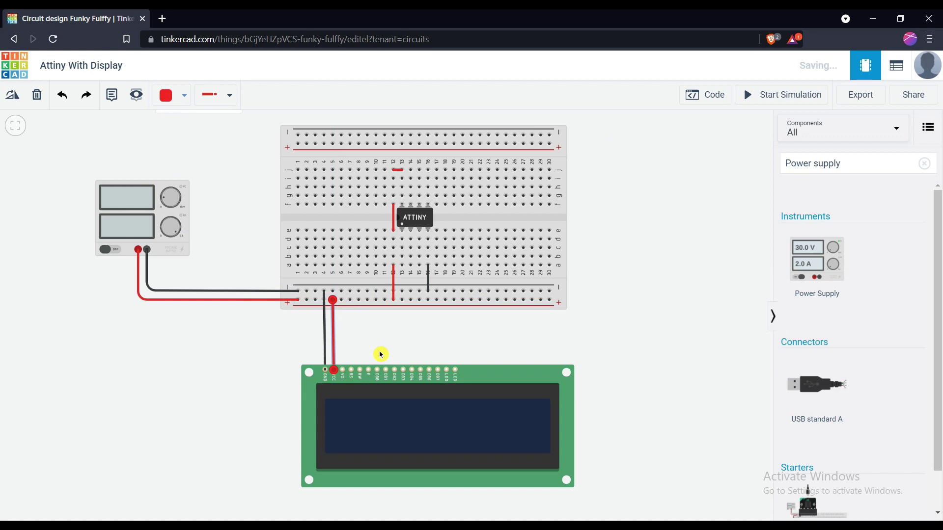
Search the parts for 'pot' and place a Potentiometer on the breadboard
{"action": "left_click", "coordinate": [380, 353]}
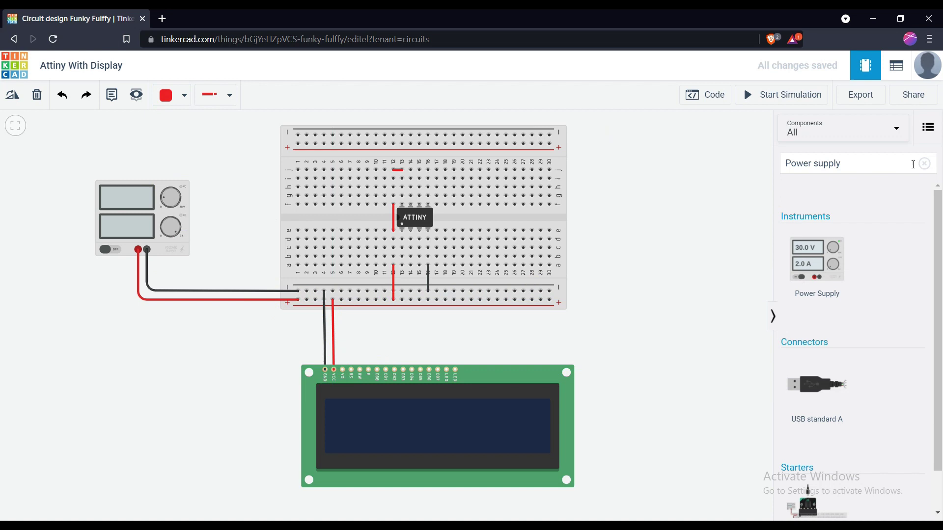
{"action": "left_click", "coordinate": [924, 164]}
{"action": "left_click", "coordinate": [897, 164]}
{"action": "type", "text": "pot"}
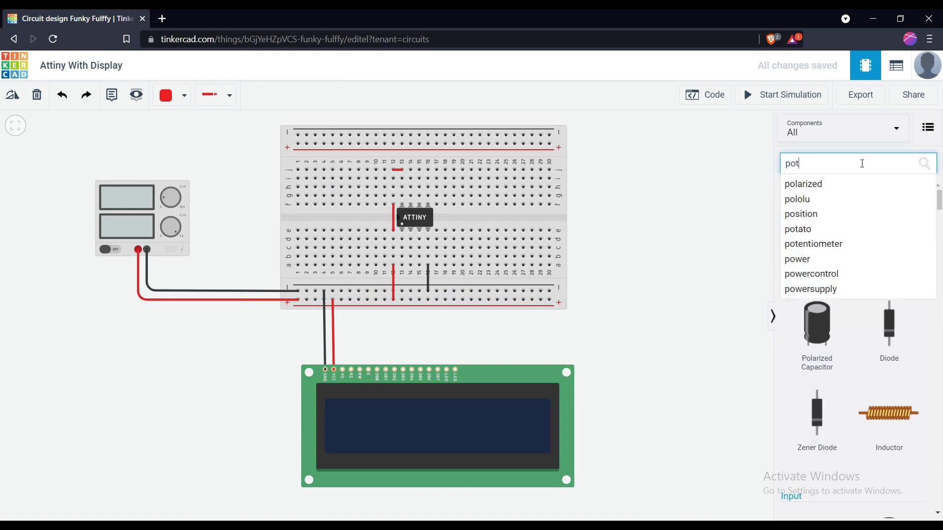
{"action": "left_click_drag", "start_coordinate": [810, 253], "coordinate": [337, 234]}
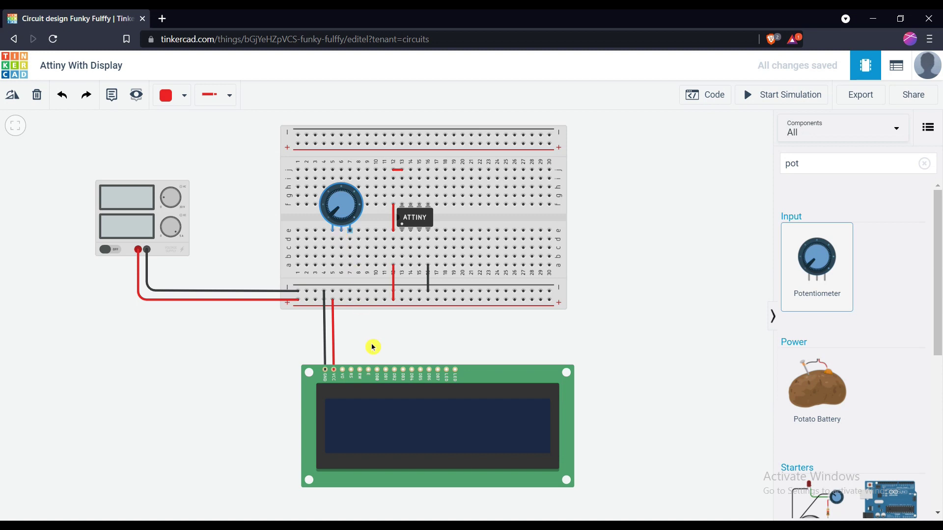
{"action": "left_click", "coordinate": [373, 361]}
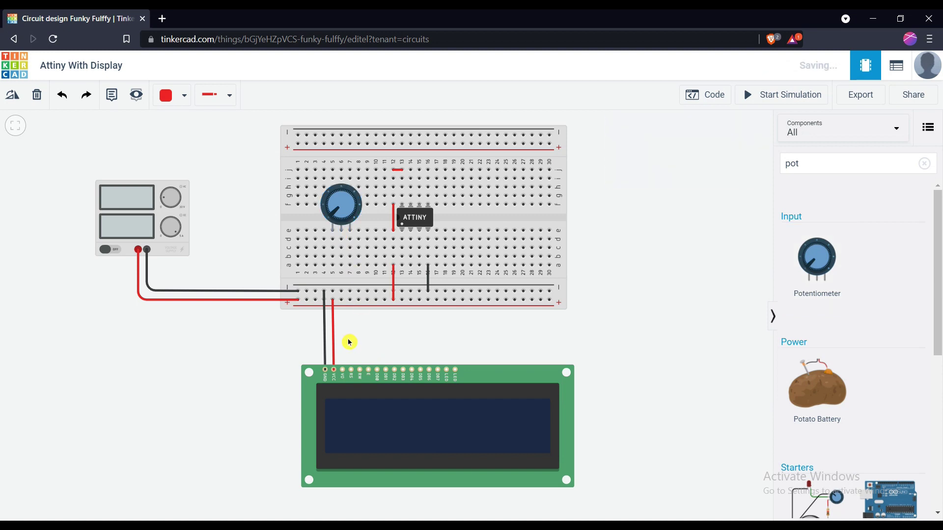
Run a power wire to the potentiometer and an orange wire from its middle pin to LCD V0
{"action": "left_click", "coordinate": [334, 301]}
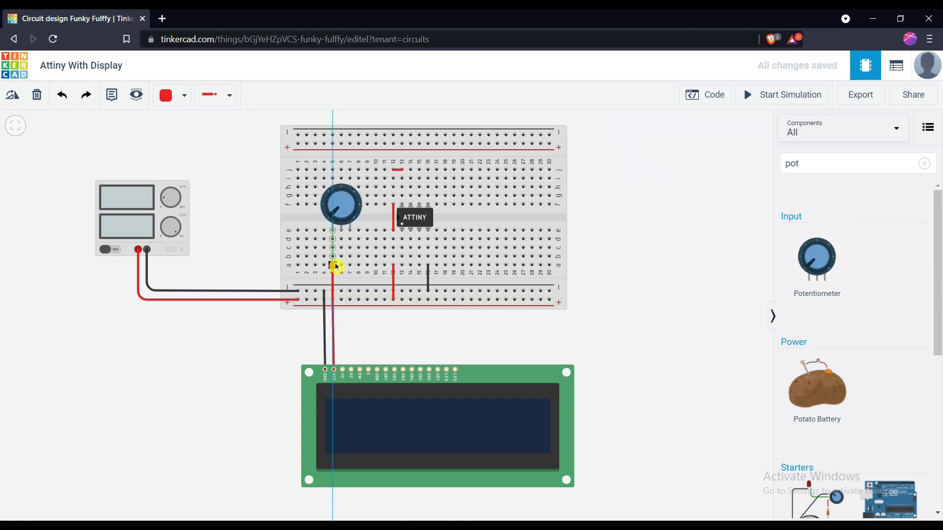
{"action": "left_click", "coordinate": [334, 266]}
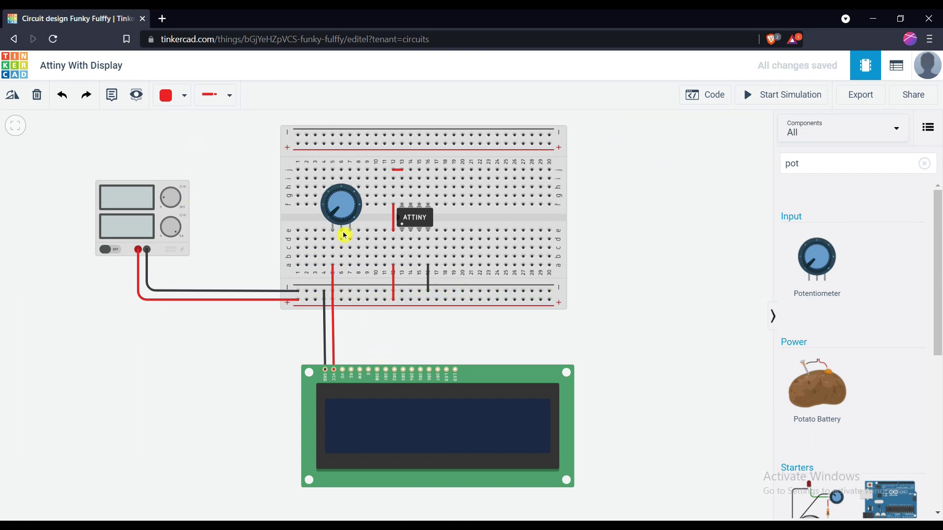
{"action": "left_click", "coordinate": [342, 267]}
{"action": "left_click", "coordinate": [343, 370]}
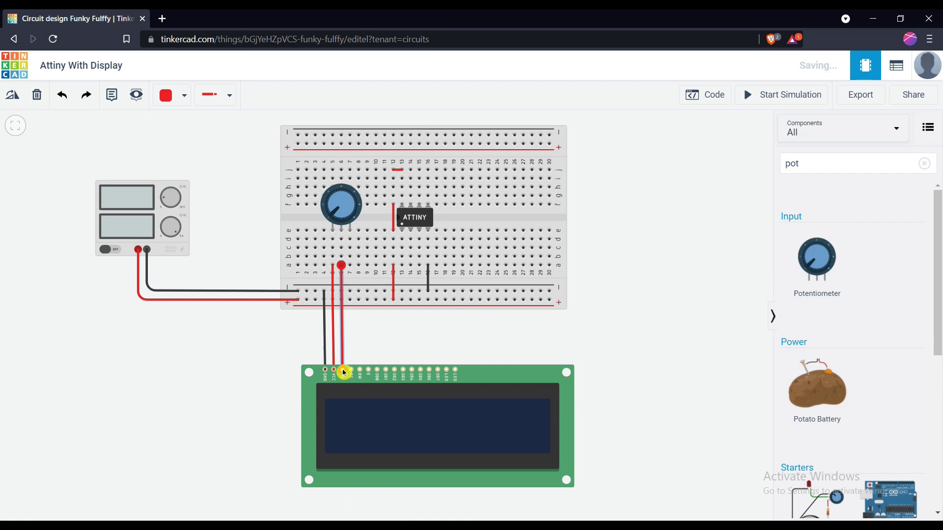
{"action": "left_click", "coordinate": [184, 95]}
{"action": "left_click", "coordinate": [196, 181]}
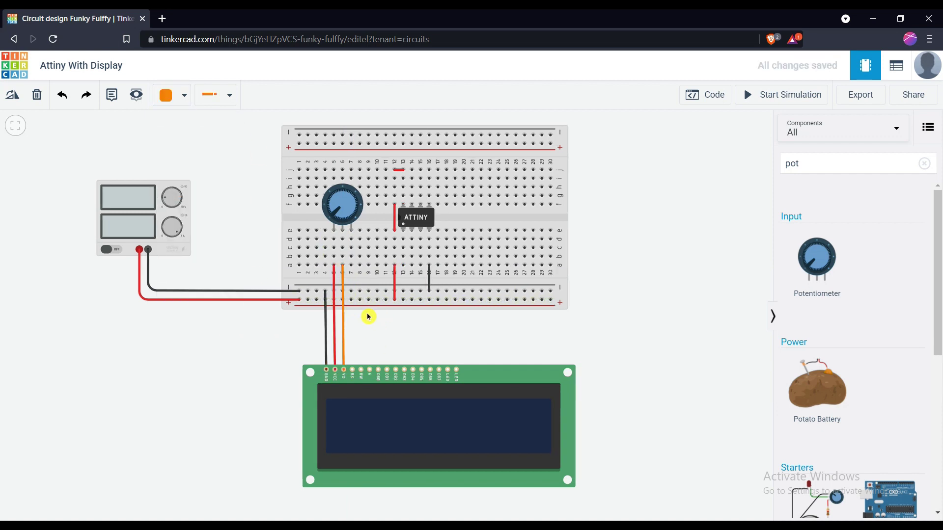
Connect the potentiometer's third pin to the ground rail with a black wire
{"action": "left_click", "coordinate": [352, 267]}
{"action": "left_click", "coordinate": [351, 300]}
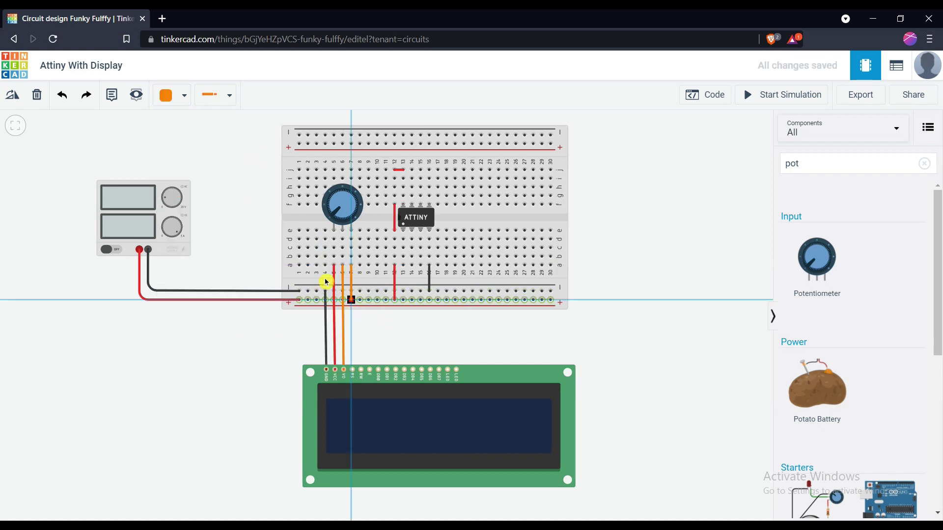
{"action": "left_click", "coordinate": [170, 96]}
{"action": "left_click", "coordinate": [178, 134]}
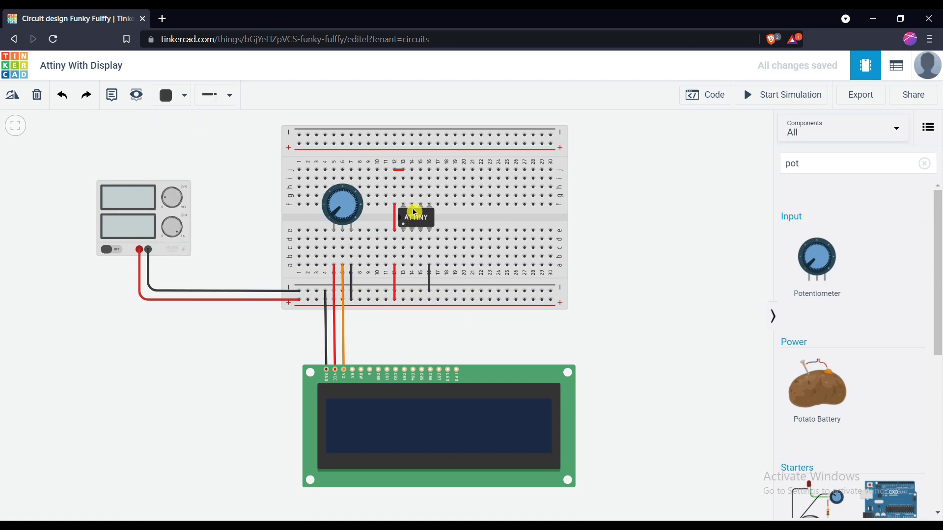
Add a green jumper and route a green wire from column 9 to the LCD RS pin
{"action": "left_click", "coordinate": [414, 183]}
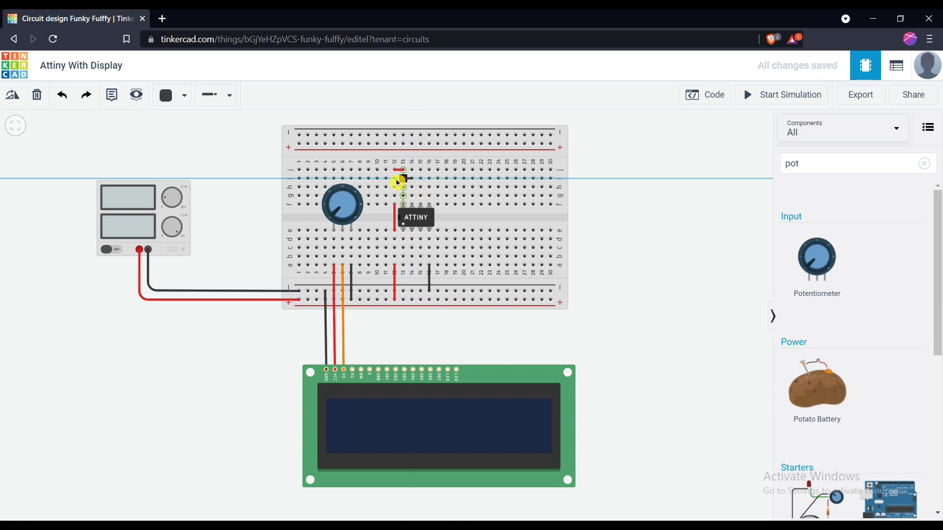
{"action": "left_click", "coordinate": [368, 179]}
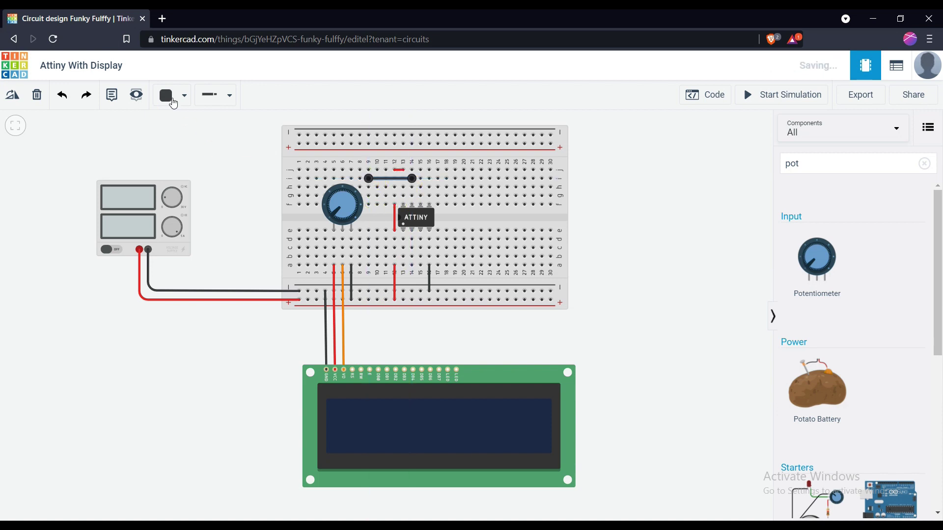
{"action": "left_click", "coordinate": [170, 96]}
{"action": "left_click", "coordinate": [197, 219]}
{"action": "left_click", "coordinate": [368, 204]}
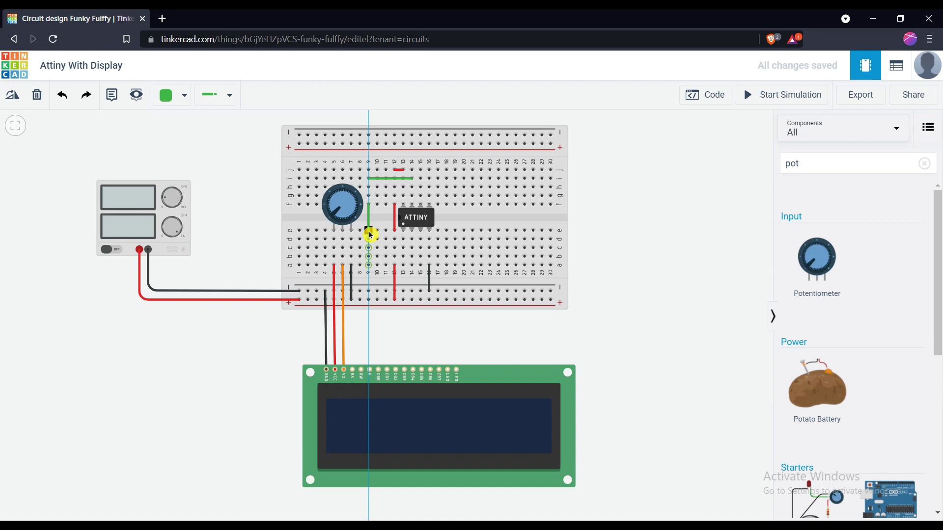
{"action": "left_click", "coordinate": [368, 316]}
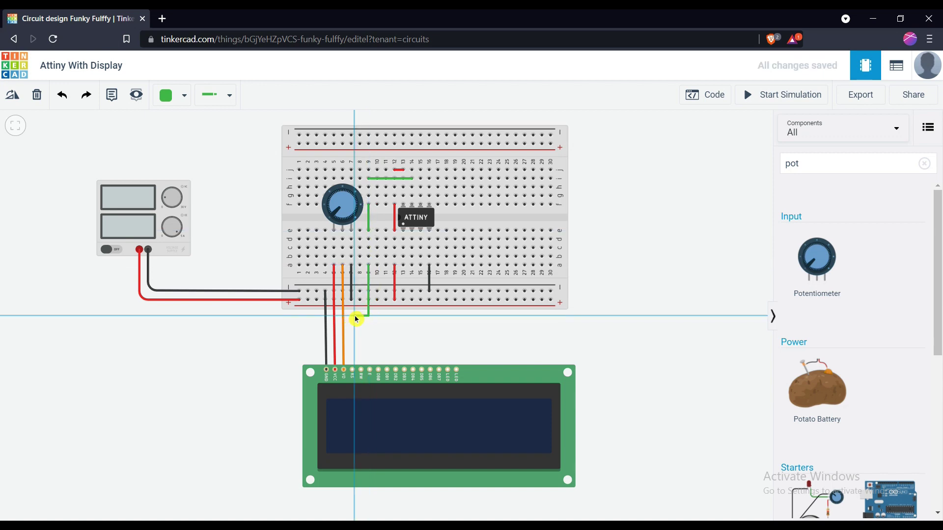
{"action": "left_click", "coordinate": [352, 370]}
{"action": "left_click_drag", "start_coordinate": [356, 318], "coordinate": [353, 317]}
{"action": "left_click", "coordinate": [369, 331]}
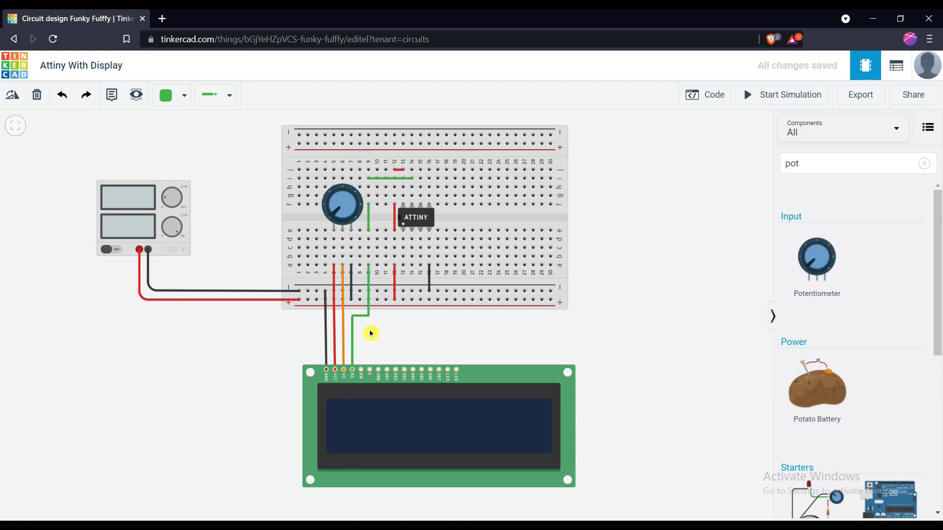
Ground the LCD RW pin to the ground rail with a black wire
{"action": "left_click", "coordinate": [361, 369]}
{"action": "left_click", "coordinate": [361, 301]}
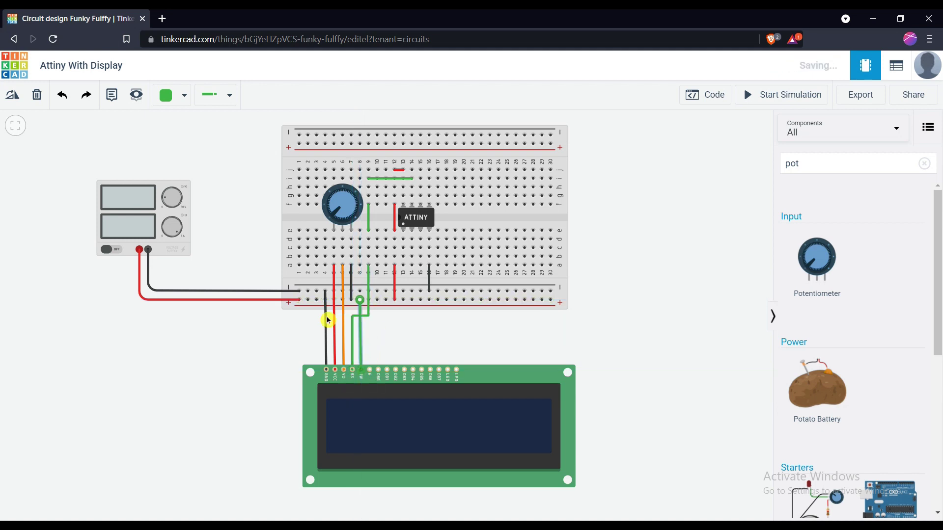
{"action": "left_click_drag", "start_coordinate": [360, 303], "coordinate": [360, 292]}
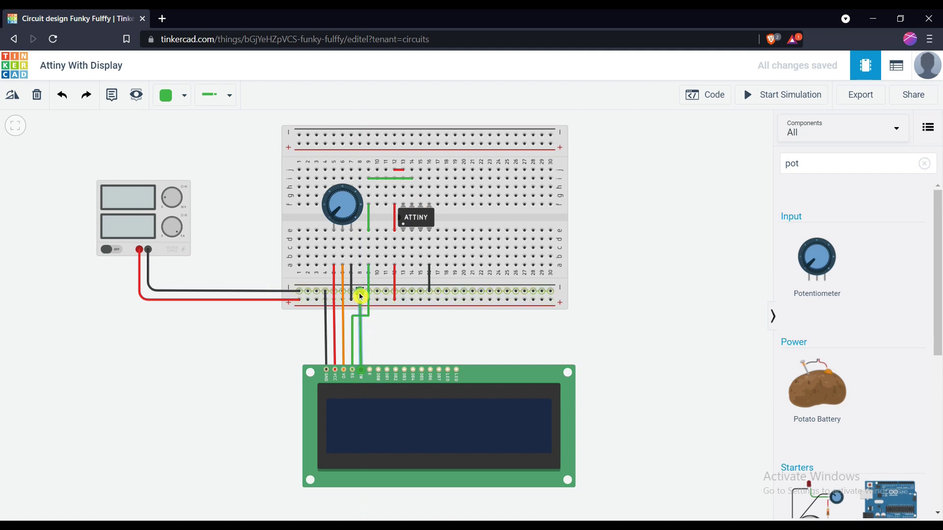
{"action": "left_click", "coordinate": [172, 102]}
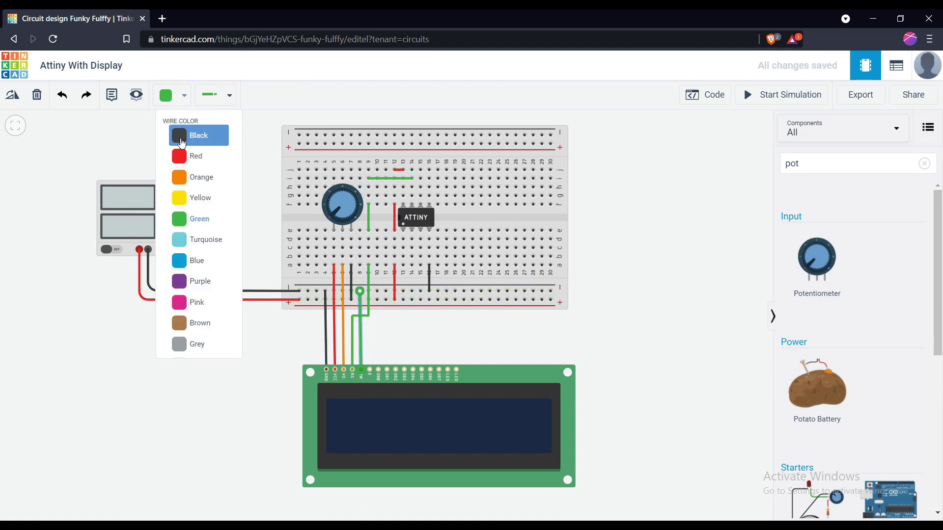
{"action": "left_click", "coordinate": [184, 143]}
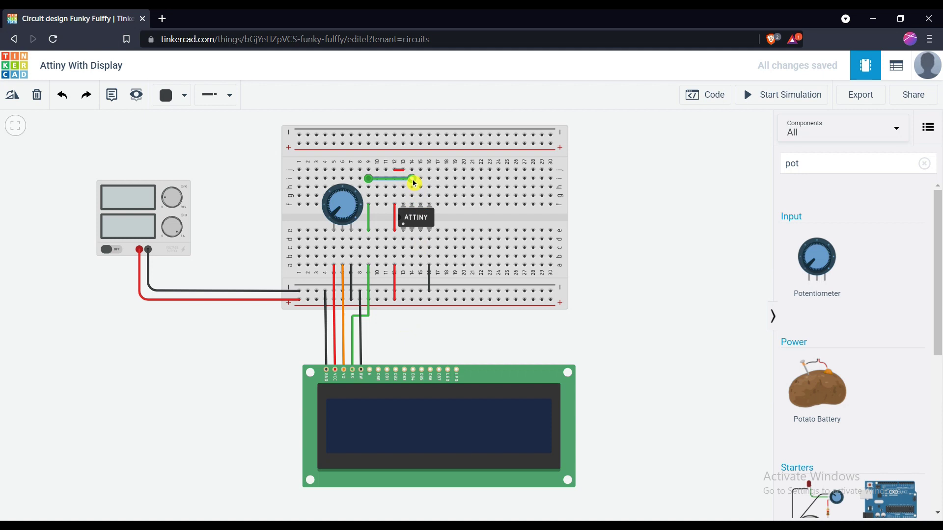
Shift the green jumper one hole right, add a yellow jumper, and wire column 10 to LCD E
{"action": "left_click_drag", "start_coordinate": [414, 183], "coordinate": [420, 180]}
{"action": "left_click", "coordinate": [422, 230]}
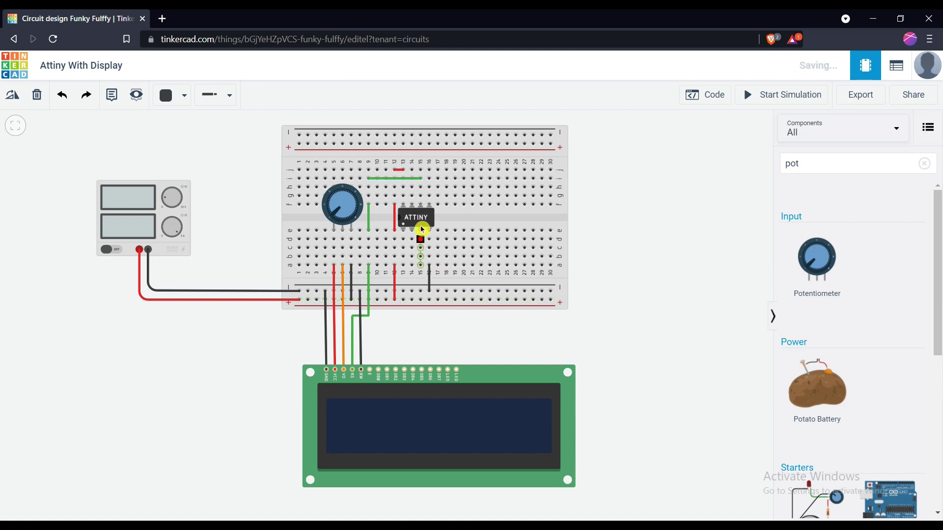
{"action": "left_click", "coordinate": [430, 190]}
{"action": "left_click", "coordinate": [378, 187]}
{"action": "left_click", "coordinate": [172, 95]}
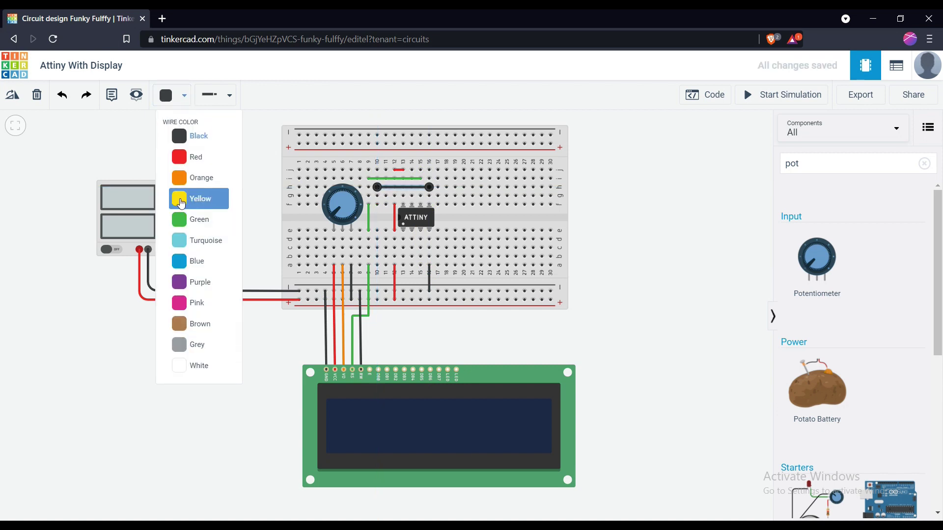
{"action": "left_click", "coordinate": [181, 202]}
{"action": "left_click", "coordinate": [377, 205]}
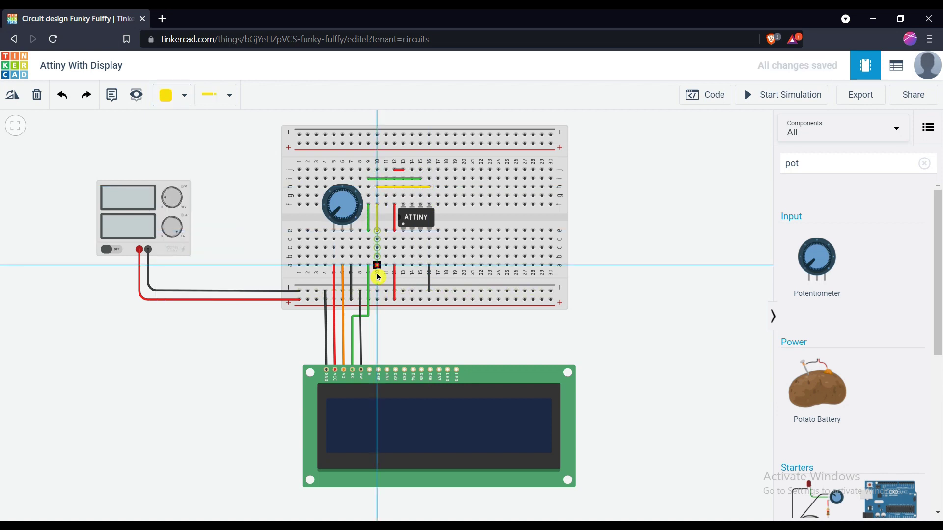
{"action": "left_click", "coordinate": [377, 324]}
{"action": "left_click", "coordinate": [371, 324]}
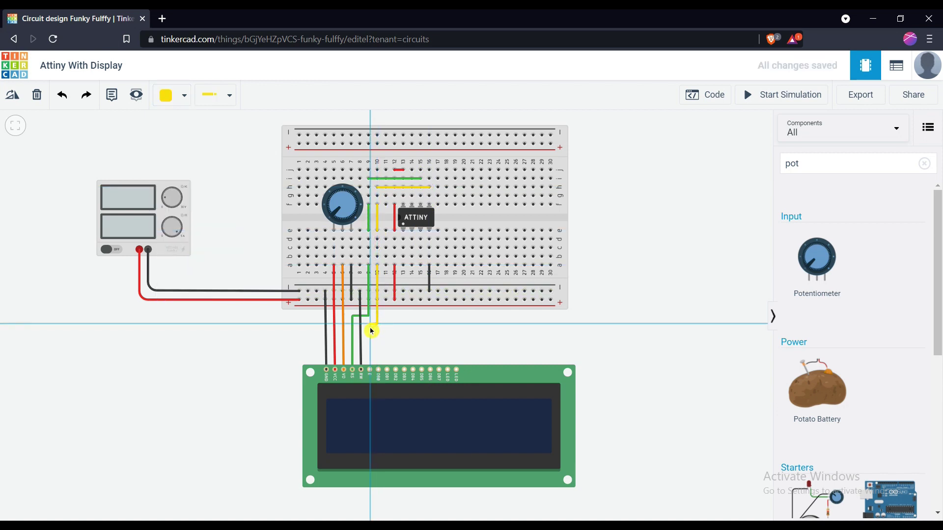
{"action": "left_click", "coordinate": [370, 369]}
{"action": "left_click", "coordinate": [442, 337]}
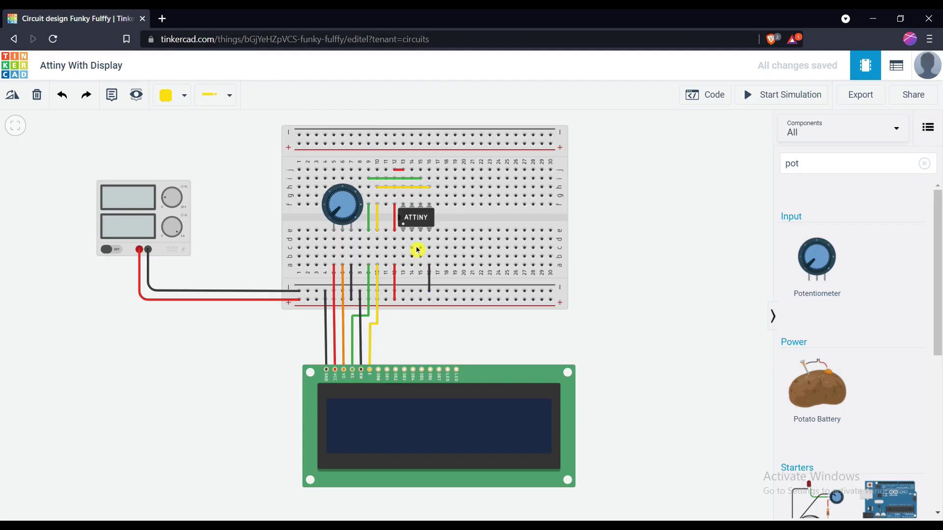
Wire column 13 to LCD pin DB4 with a turquoise wire
{"action": "left_click", "coordinate": [403, 265]}
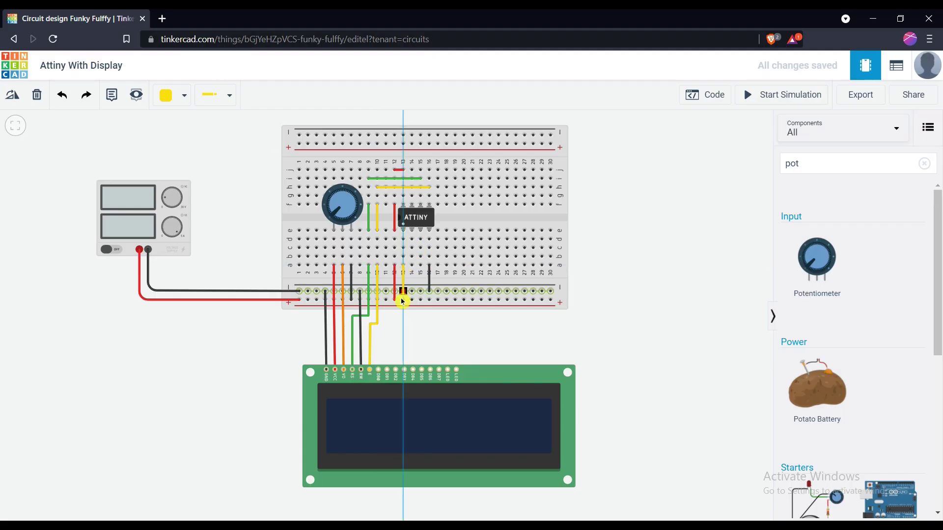
{"action": "left_click", "coordinate": [414, 325]}
{"action": "left_click", "coordinate": [413, 370]}
{"action": "left_click", "coordinate": [172, 95]}
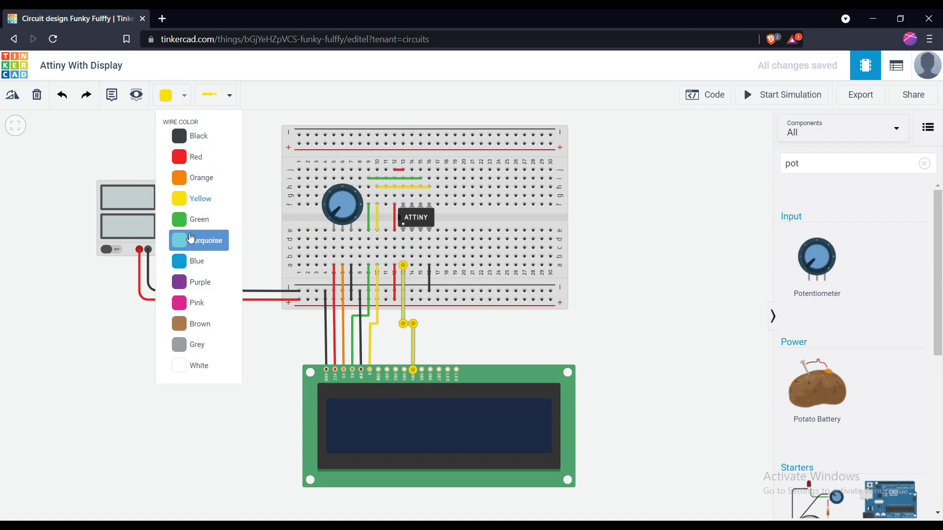
{"action": "left_click", "coordinate": [196, 238]}
Wire column 14 to LCD pin DB6 with a purple wire
{"action": "left_click", "coordinate": [411, 265]}
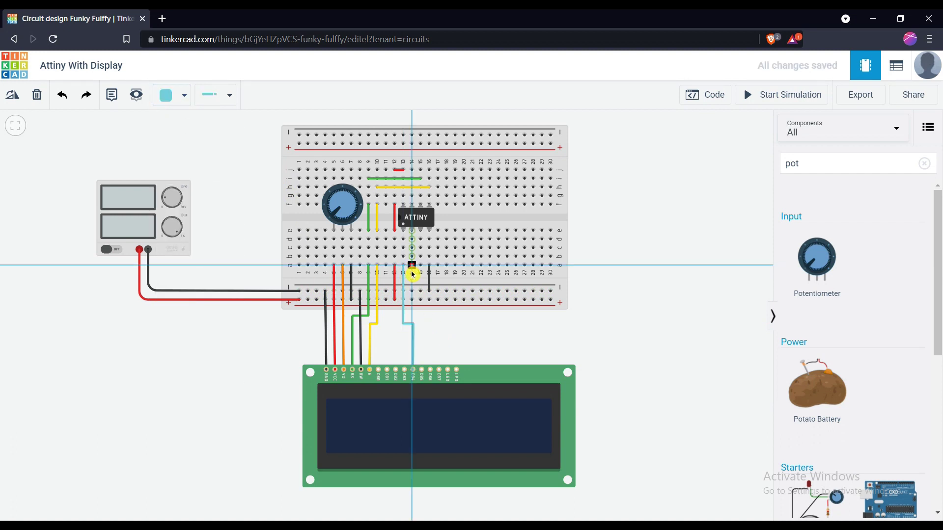
{"action": "left_click", "coordinate": [412, 318]}
{"action": "left_click", "coordinate": [428, 319]}
{"action": "left_click", "coordinate": [430, 369]}
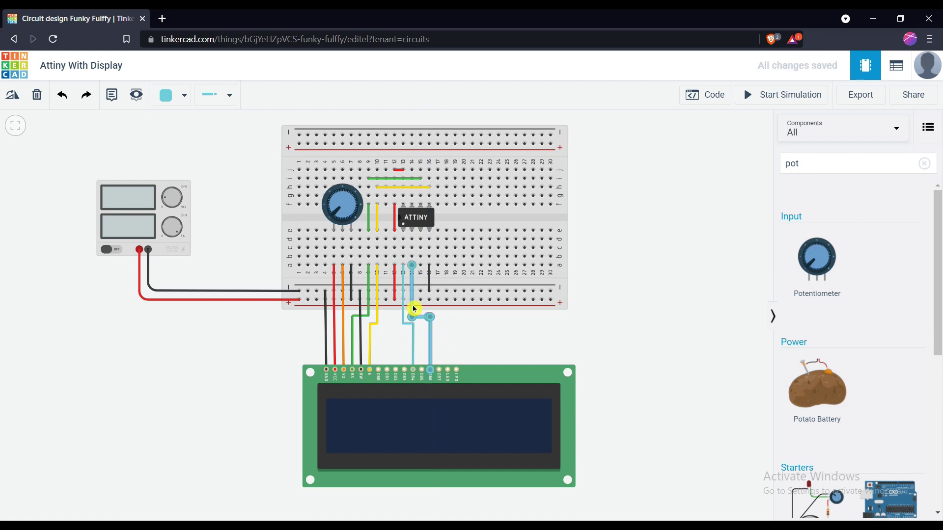
{"action": "left_click", "coordinate": [172, 95]}
{"action": "left_click", "coordinate": [191, 292]}
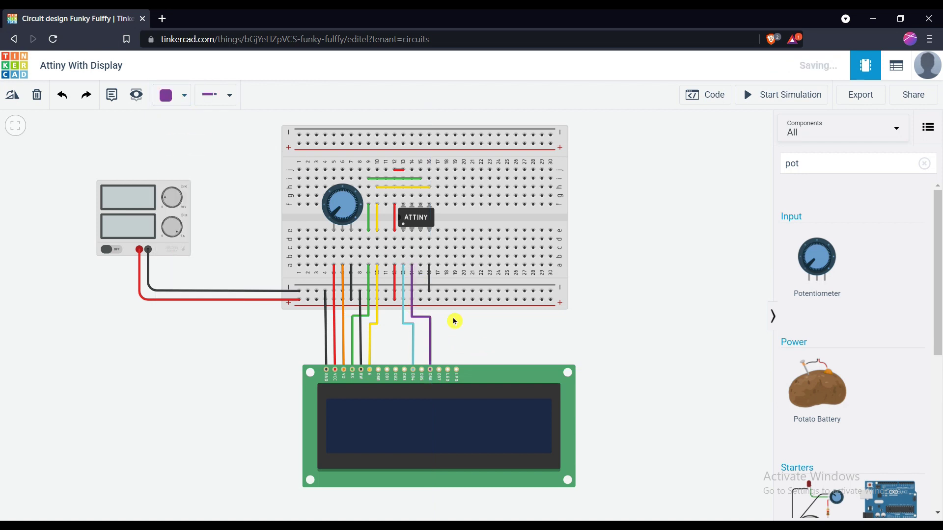
Connect the ATtiny's lower pin column to LCD pin DB5 with a brown wire
{"action": "left_click", "coordinate": [421, 265]}
{"action": "left_click", "coordinate": [422, 369]}
{"action": "left_click", "coordinate": [172, 95]}
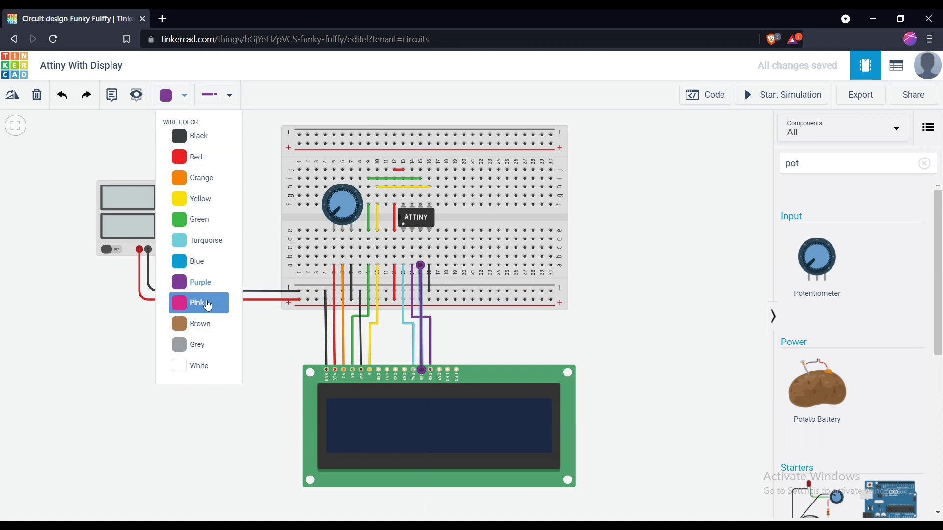
{"action": "left_click", "coordinate": [192, 322]}
{"action": "left_click", "coordinate": [467, 334]}
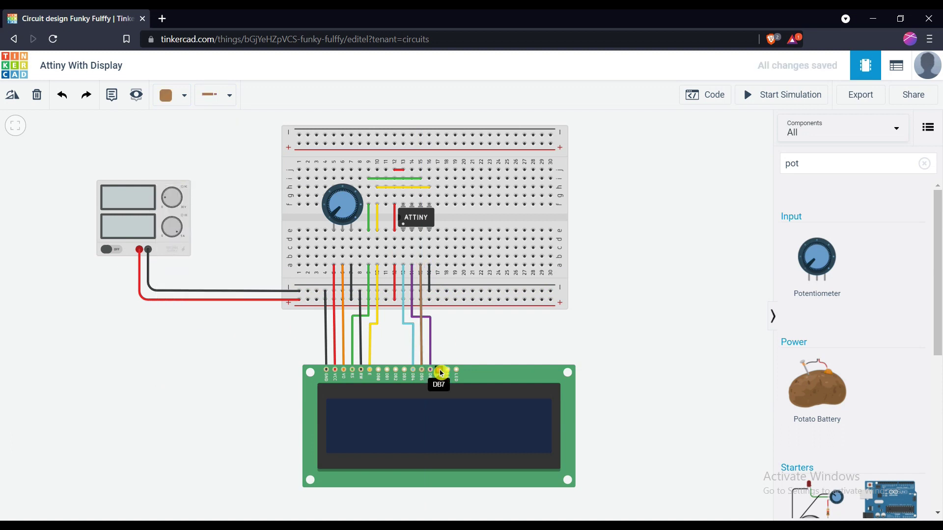
Add a short grey jumper from the PB2 column and run a grey wire to LCD DB7
{"action": "left_click", "coordinate": [412, 196]}
{"action": "left_click", "coordinate": [438, 196]}
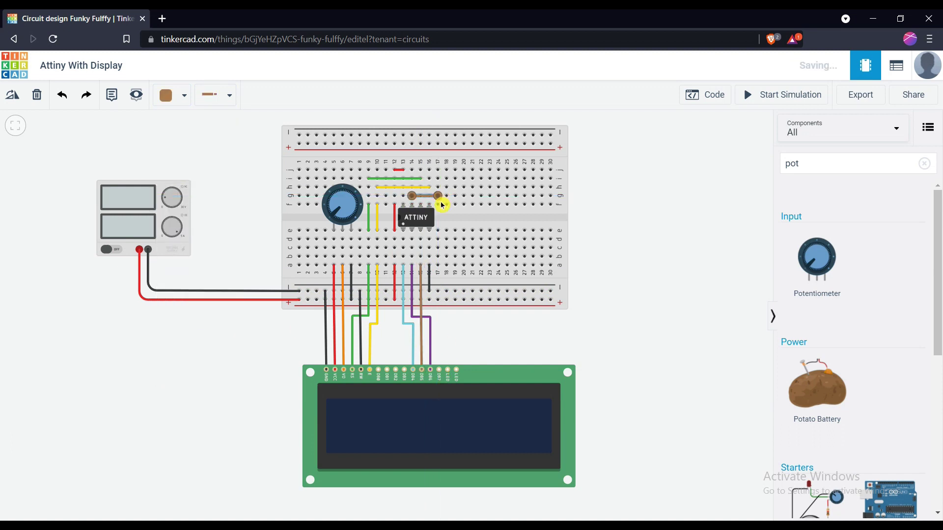
{"action": "left_click", "coordinate": [172, 95]}
{"action": "left_click", "coordinate": [197, 344]}
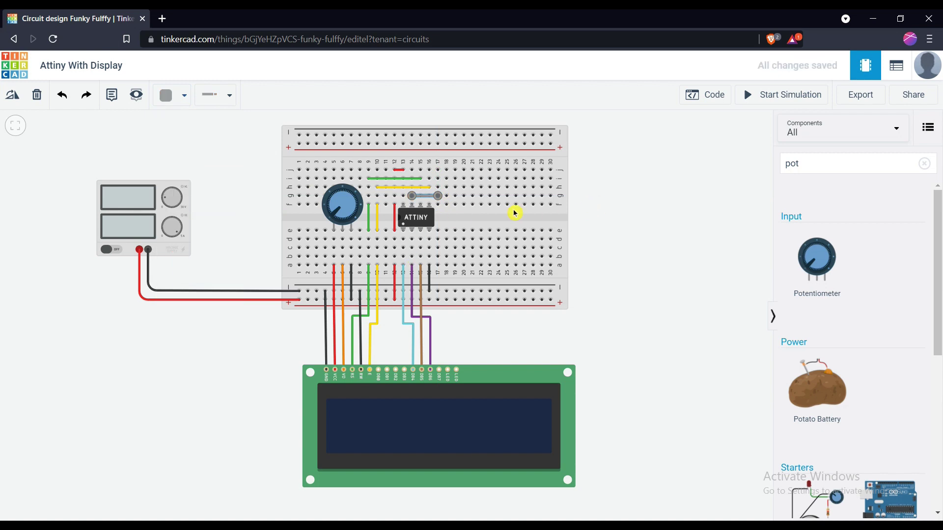
{"action": "left_click", "coordinate": [439, 206]}
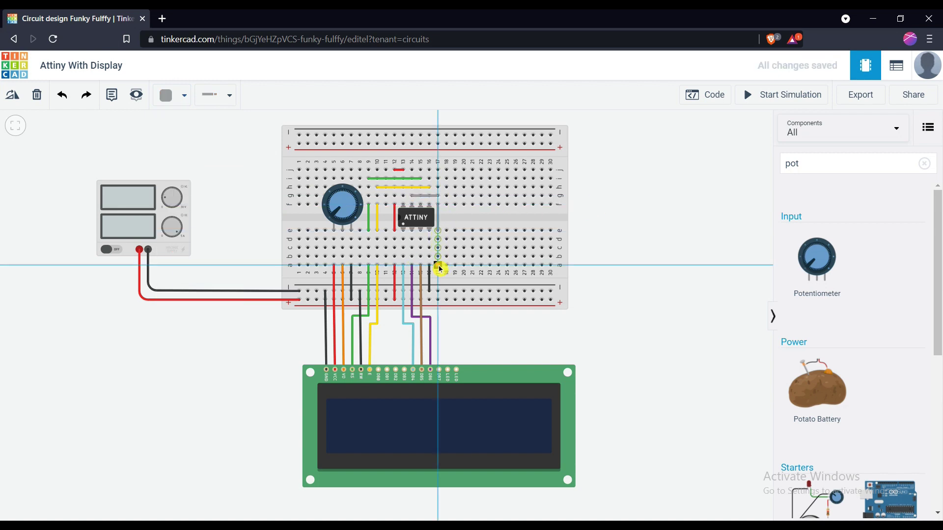
{"action": "left_click", "coordinate": [440, 375]}
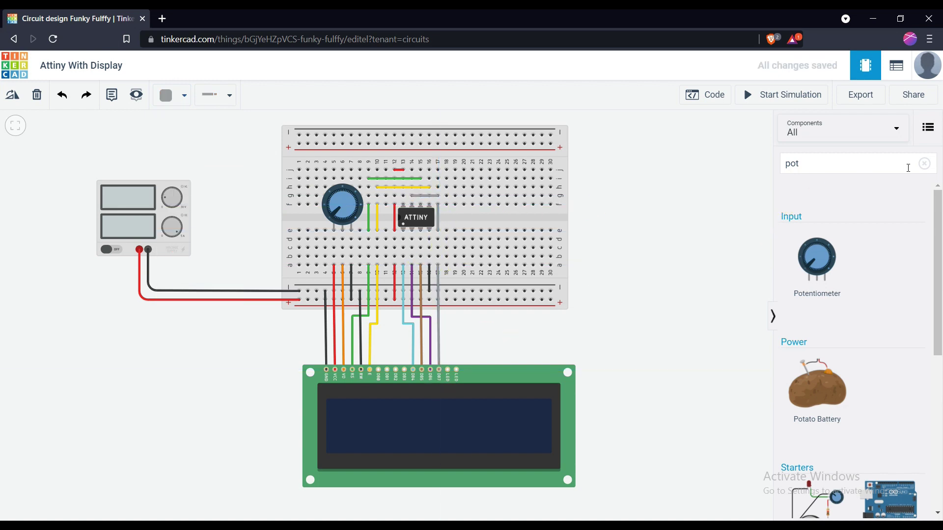
Place a resistor above the LCD's LED pins and wire it to the rail in red
{"action": "left_click", "coordinate": [924, 164]}
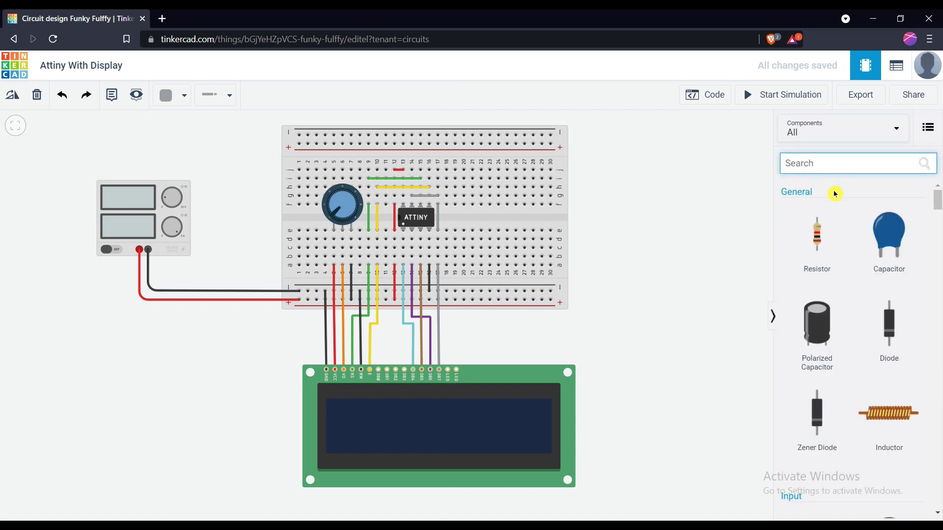
{"action": "left_click_drag", "start_coordinate": [817, 236], "coordinate": [451, 350]}
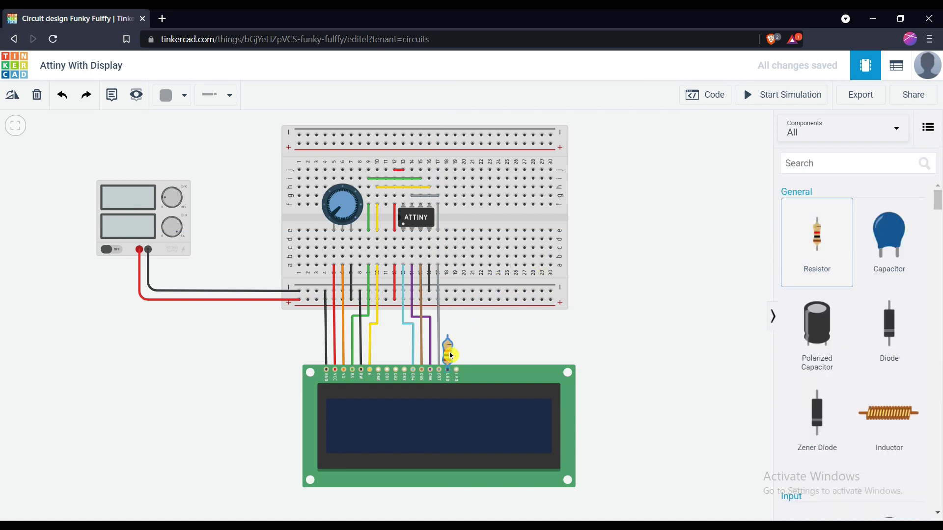
{"action": "left_click", "coordinate": [487, 339]}
{"action": "left_click", "coordinate": [448, 340]}
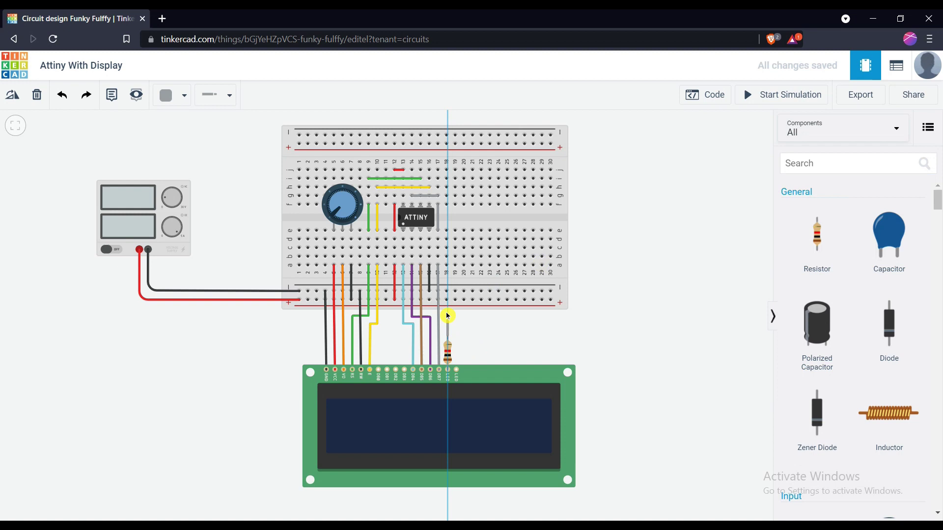
{"action": "left_click", "coordinate": [447, 298]}
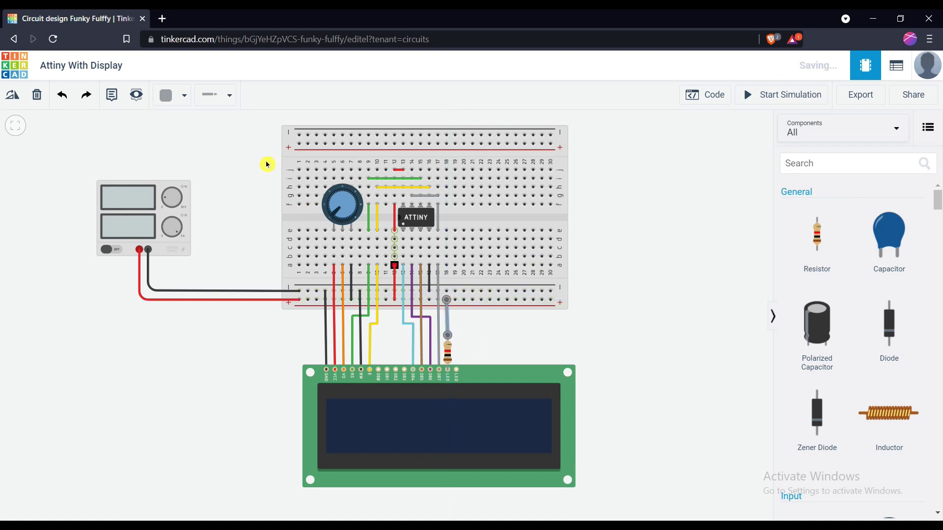
{"action": "left_click", "coordinate": [176, 99]}
{"action": "left_click", "coordinate": [186, 155]}
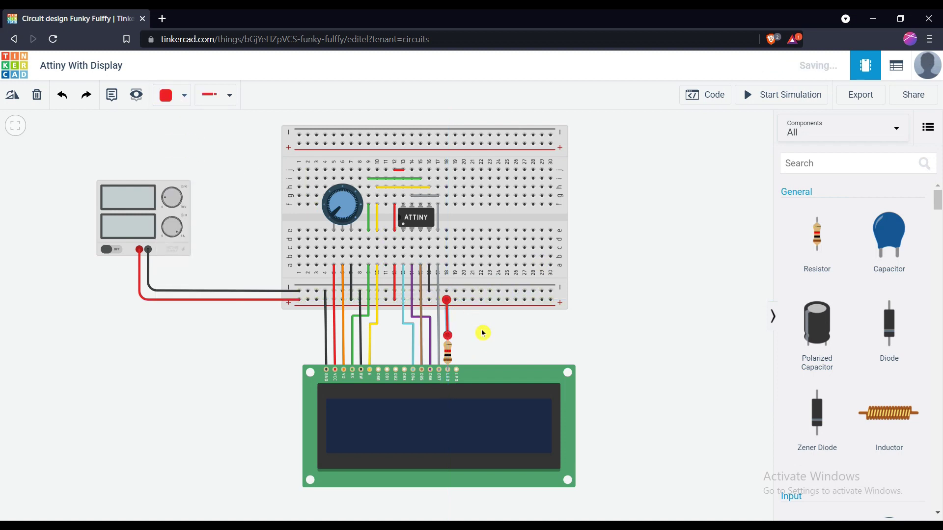
Wire the LCD's last LED pin to the lower rail with a black wire
{"action": "left_click", "coordinate": [455, 372]}
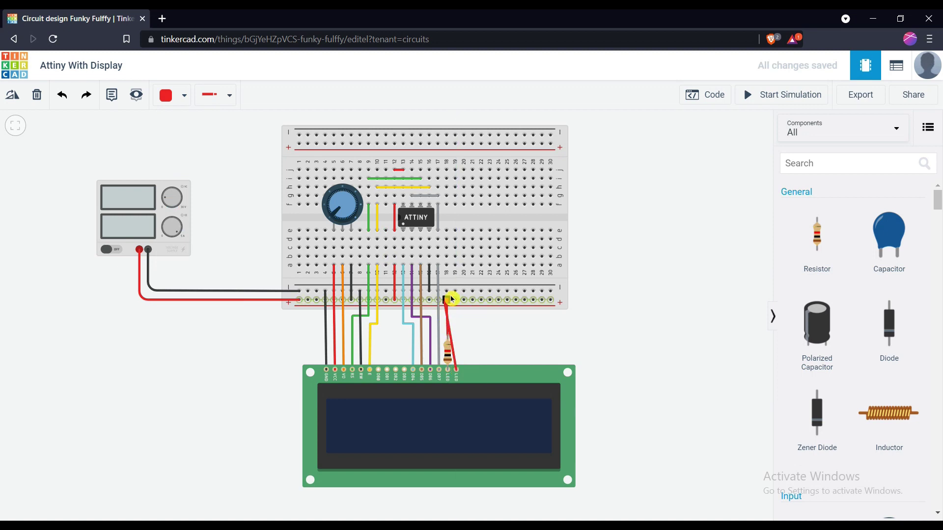
{"action": "left_click", "coordinate": [456, 291]}
{"action": "left_click", "coordinate": [181, 98]}
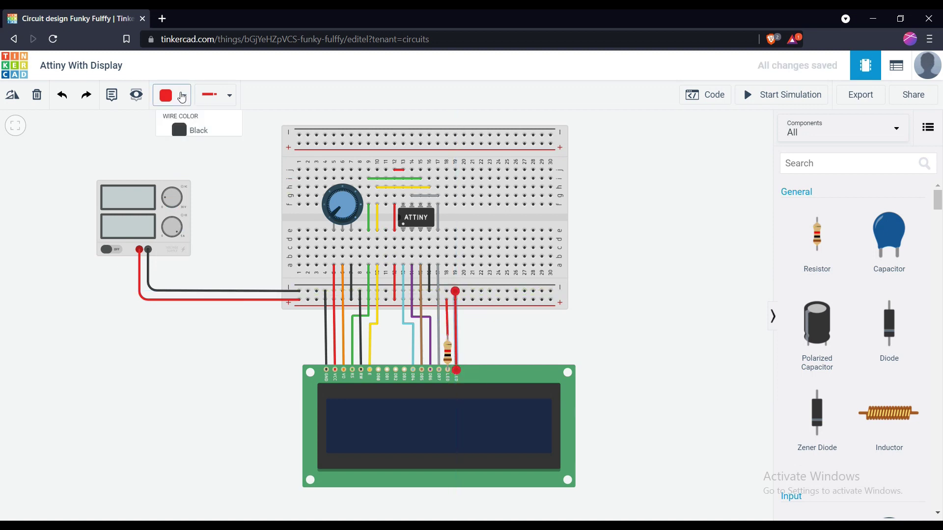
{"action": "left_click", "coordinate": [198, 133]}
{"action": "left_click", "coordinate": [518, 343]}
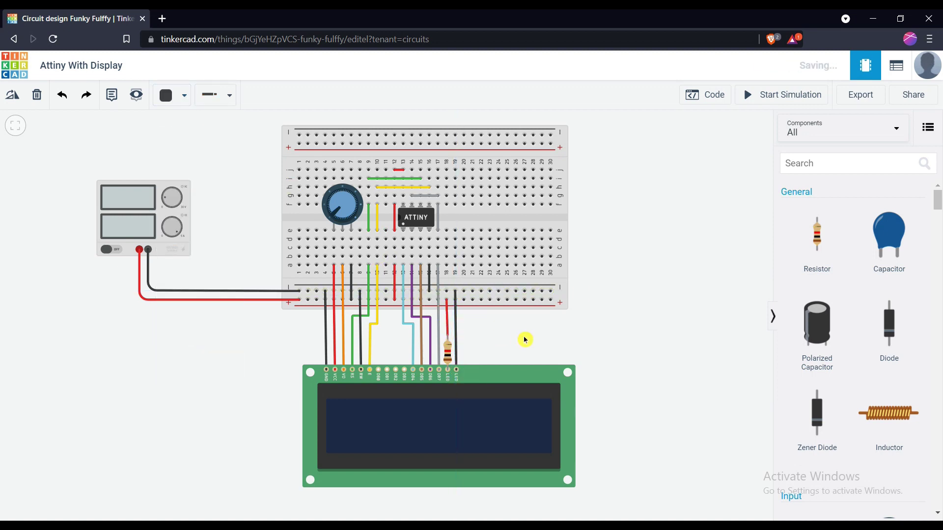
Open the ATtiny's code and switch the editor from Blocks to Text mode
{"action": "left_click", "coordinate": [702, 96]}
{"action": "left_click", "coordinate": [678, 125]}
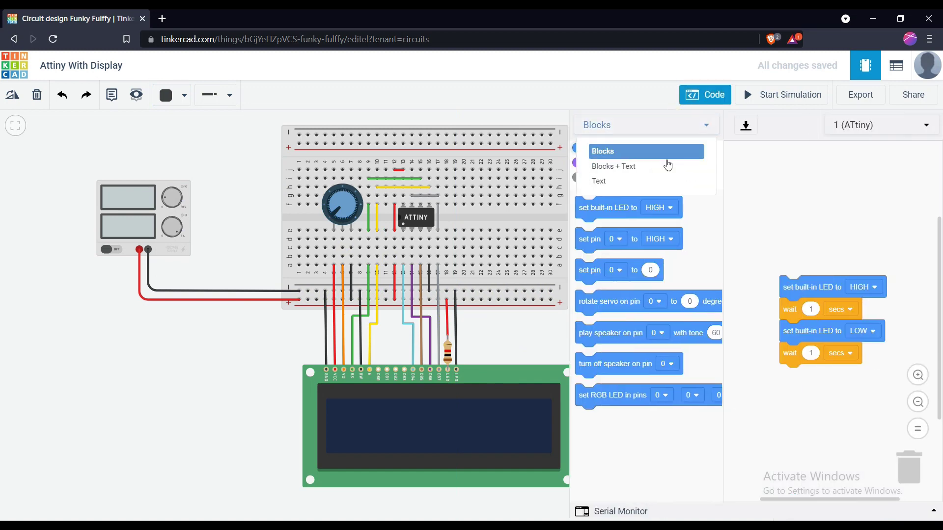
{"action": "left_click", "coordinate": [660, 184]}
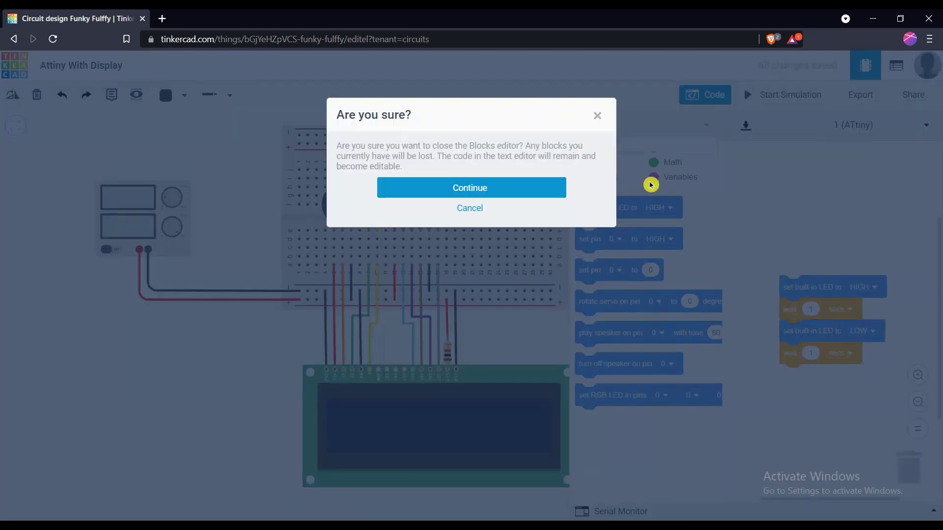
{"action": "left_click", "coordinate": [558, 194]}
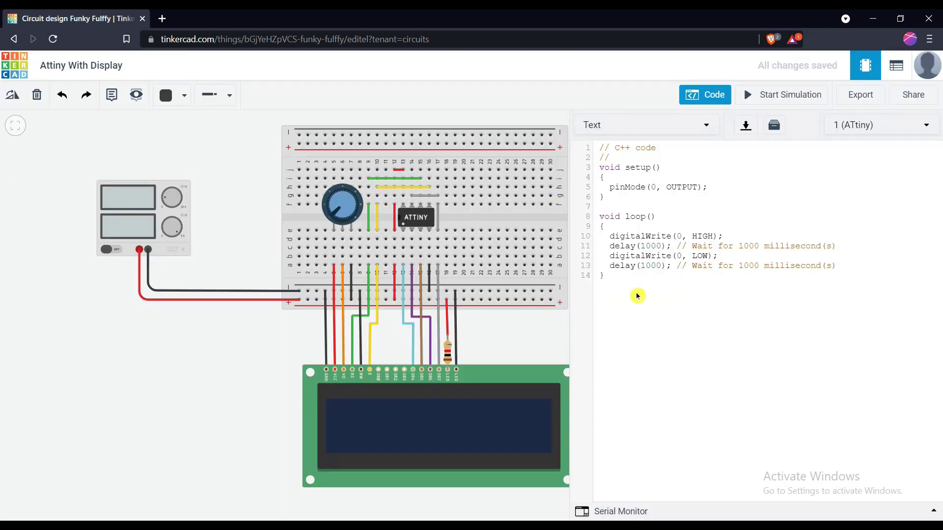
Replace the default blink code with the pasted LiquidCrystal LCD sketch
{"action": "left_click_drag", "start_coordinate": [623, 292], "coordinate": [594, 143]}
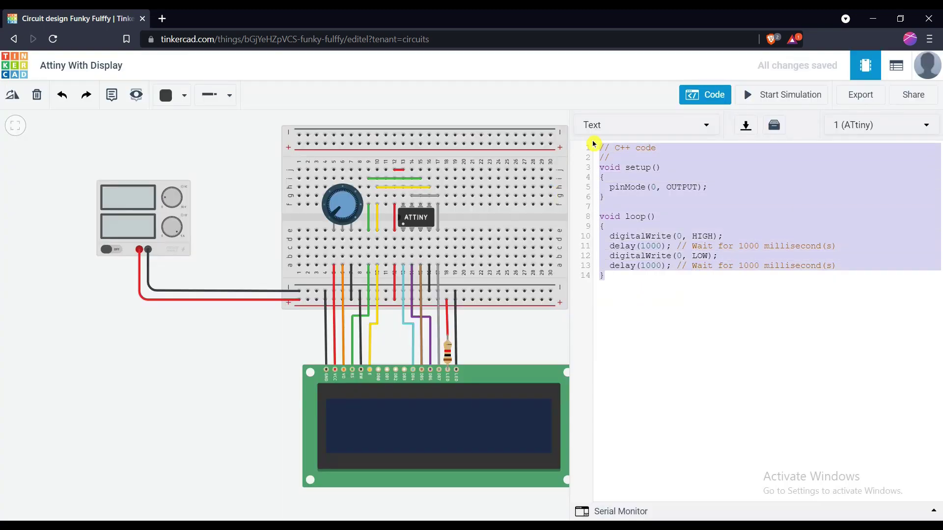
{"action": "key", "text": "BackSpace"}
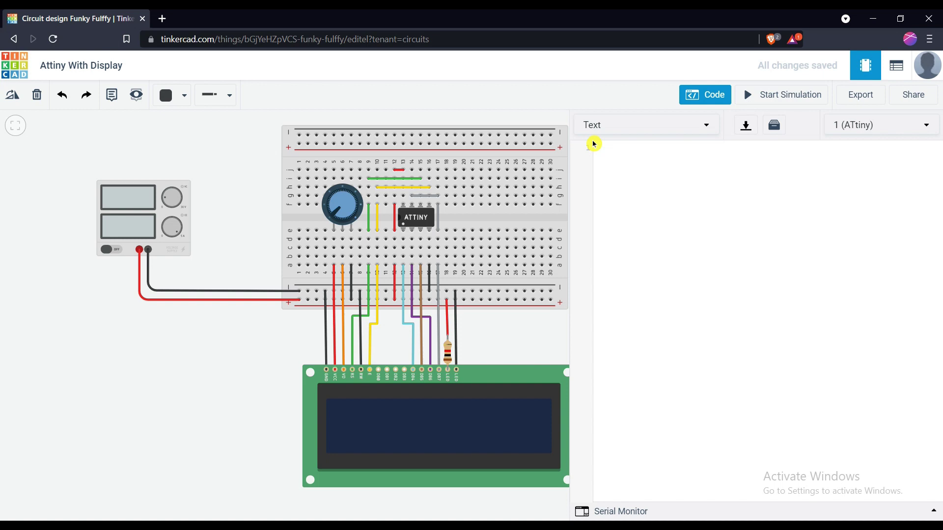
{"action": "type", "text": "#include <LiquidCrystal.h>  LiquidCrystal lcd(1, 0, 5, 4, 3, 2);  void setup() {   lcd.begin(16,2);   lcd.print(\"Hello Youtube !!!!\");    lcd.setCursor ( 0, 1 );   lcd.print(\"..TECH SHUBHAM..\");    lcd.setCursor ( 0, 2 ); }  void loop() {}"}
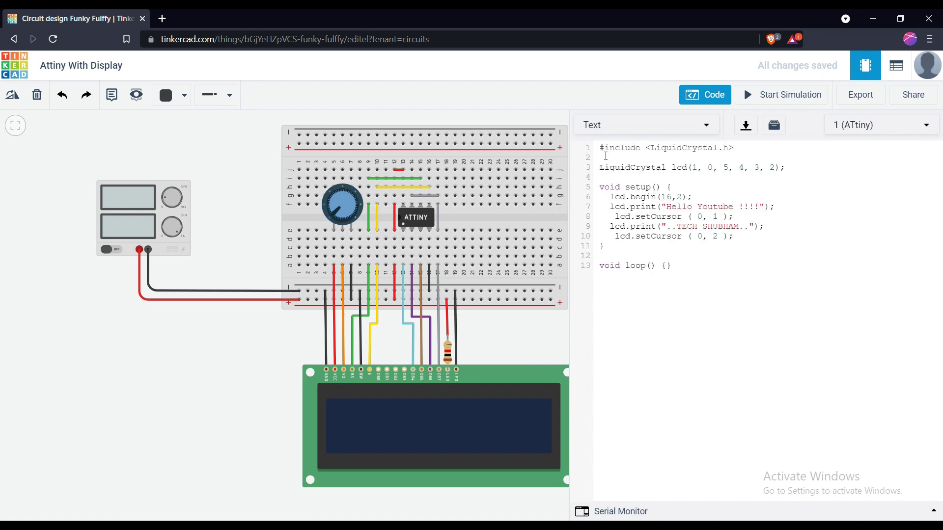
{"action": "left_click_drag", "start_coordinate": [599, 148], "coordinate": [669, 280]}
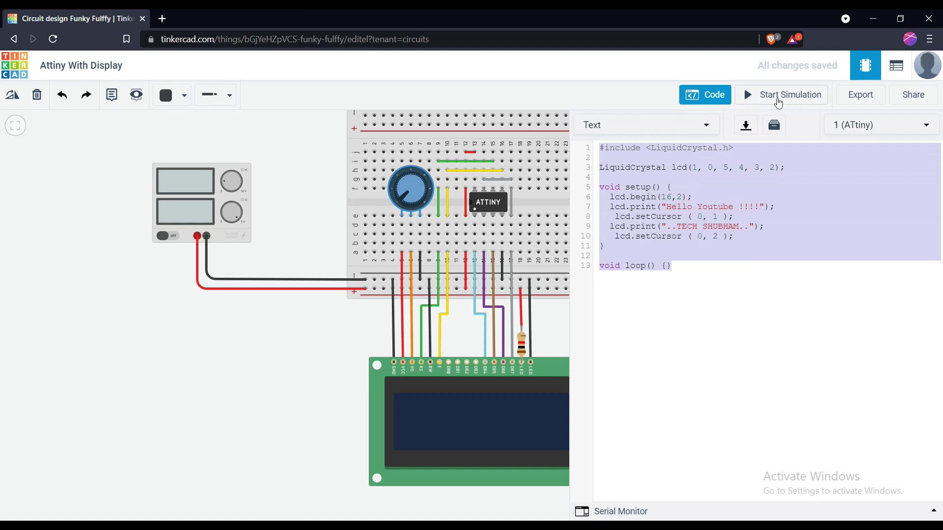
Fit the circuit in view, start the simulation, and turn the potentiometer until both LCD lines are readable
{"action": "left_click", "coordinate": [706, 95]}
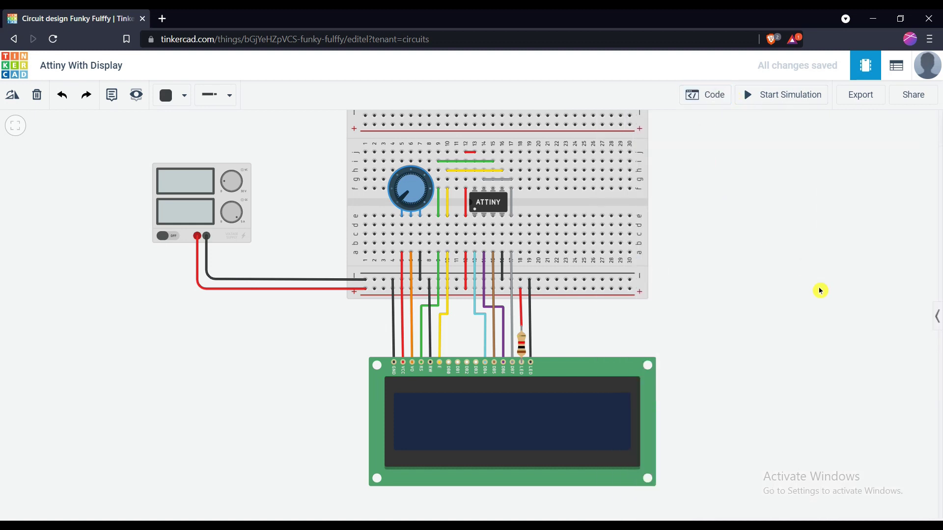
{"action": "left_click", "coordinate": [13, 125]}
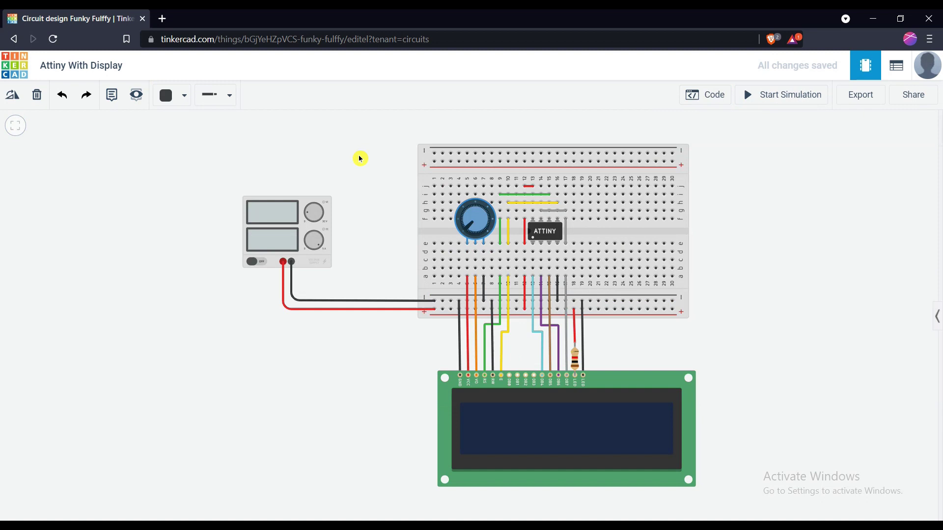
{"action": "left_click", "coordinate": [821, 98]}
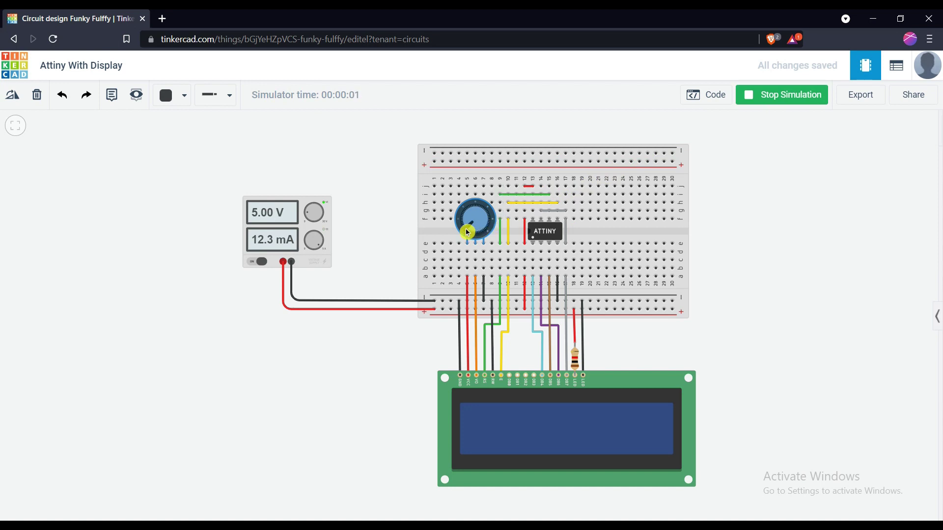
{"action": "left_click_drag", "start_coordinate": [467, 232], "coordinate": [475, 249]}
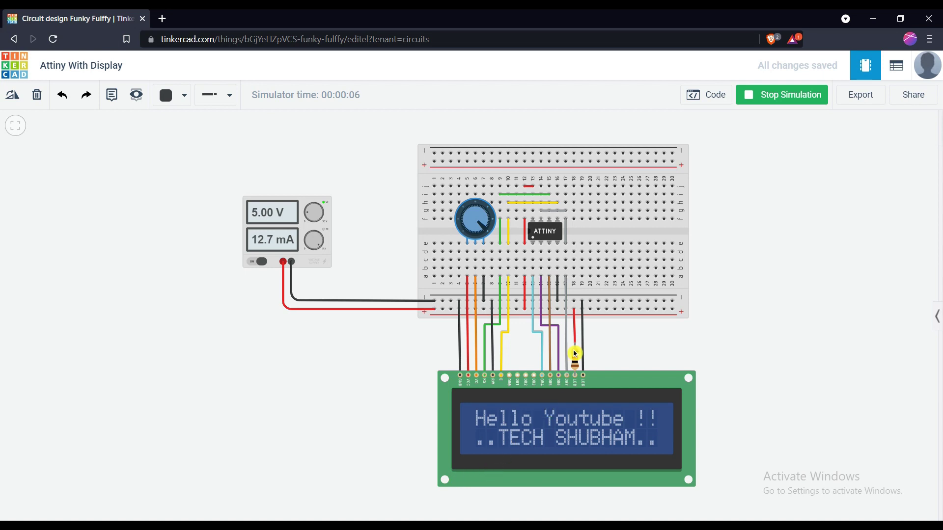
{"action": "left_click", "coordinate": [715, 101]}
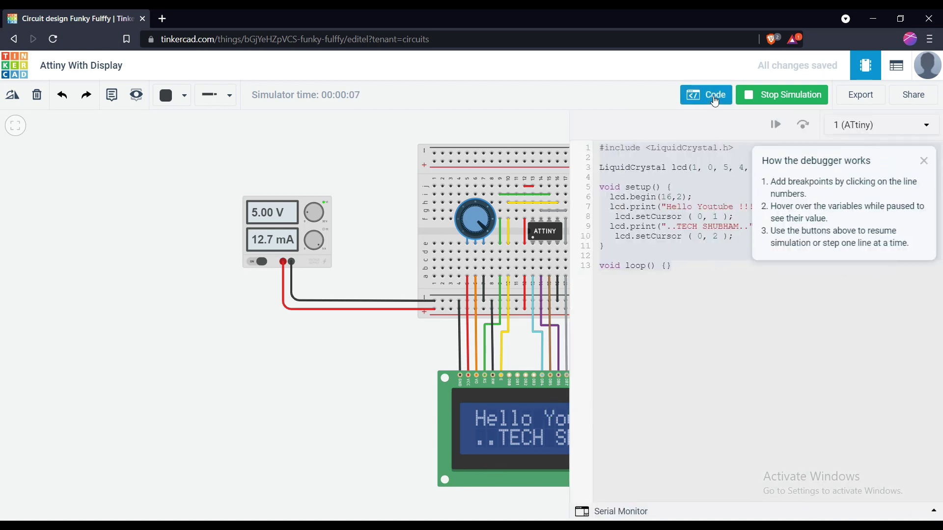
{"action": "left_click", "coordinate": [923, 161]}
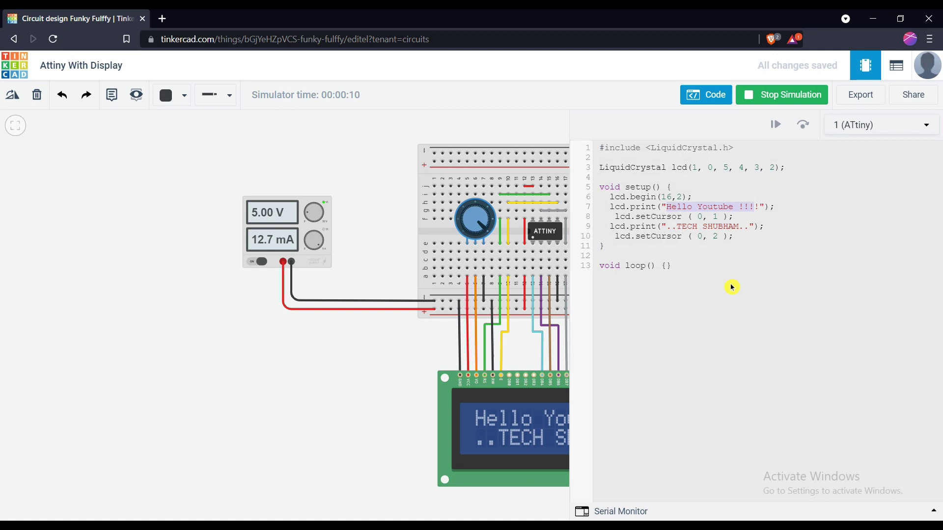
{"action": "left_click_drag", "start_coordinate": [345, 362], "coordinate": [212, 339]}
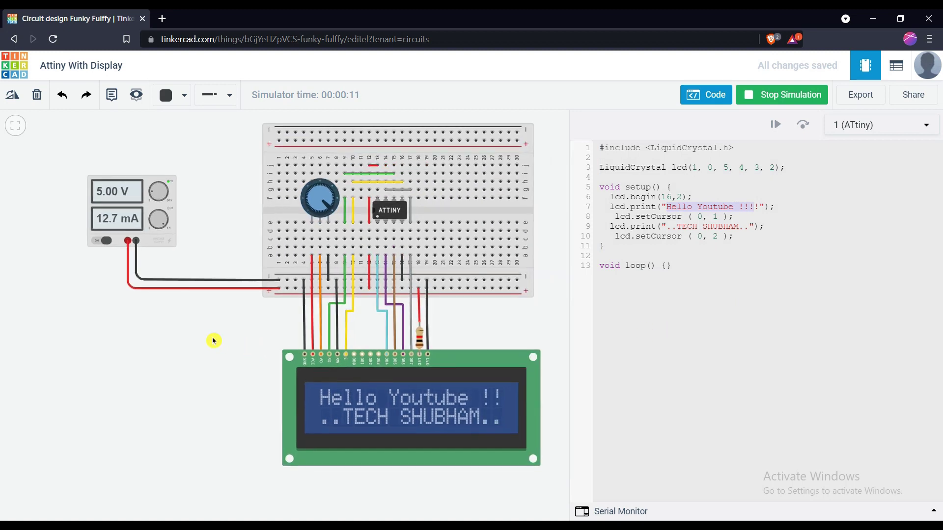
{"action": "left_click", "coordinate": [679, 301]}
{"action": "left_click_drag", "start_coordinate": [751, 225], "coordinate": [672, 223]}
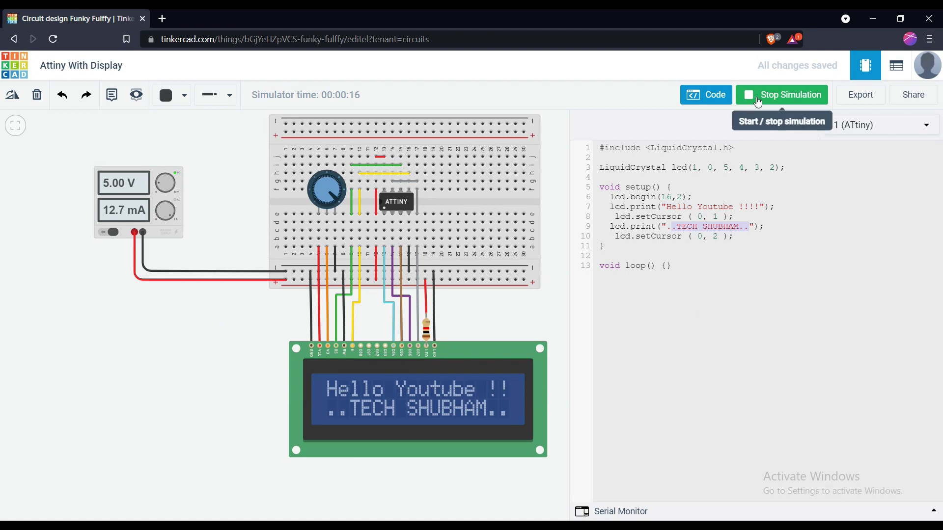
{"action": "left_click", "coordinate": [719, 98]}
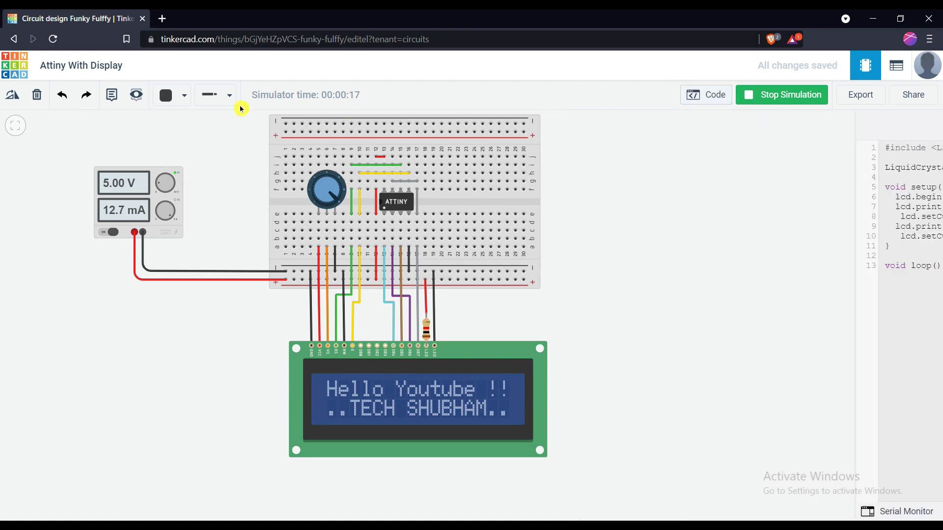